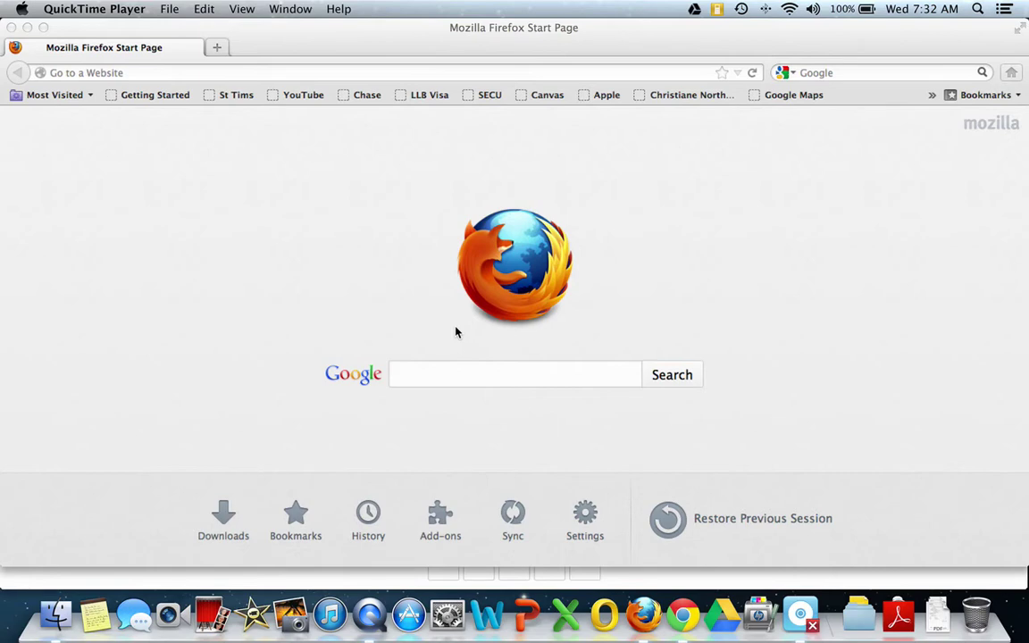
pyautogui.click(139, 73)
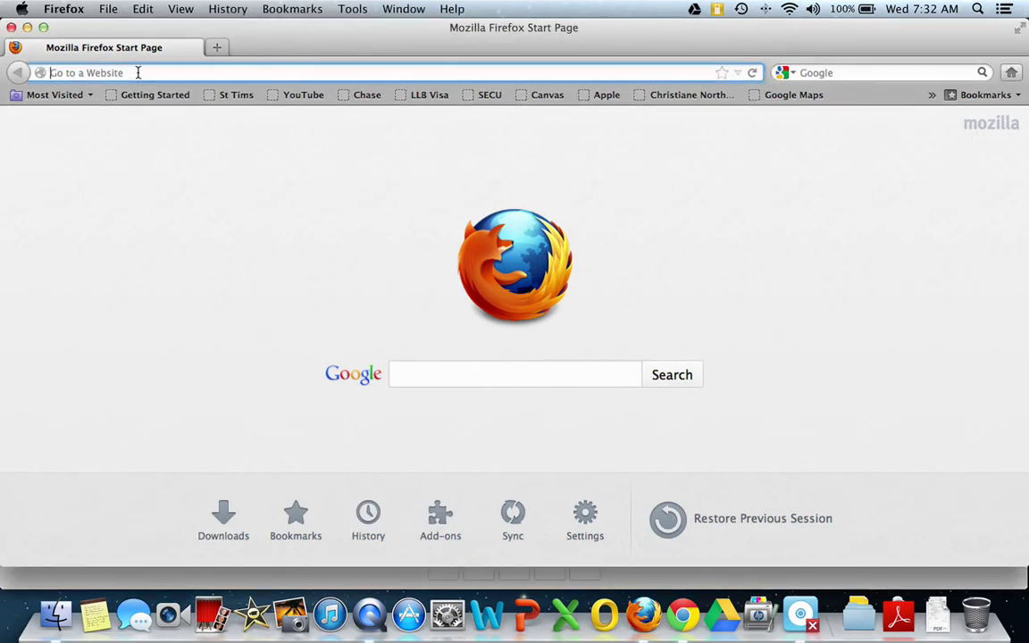
pyautogui.write('www.p')
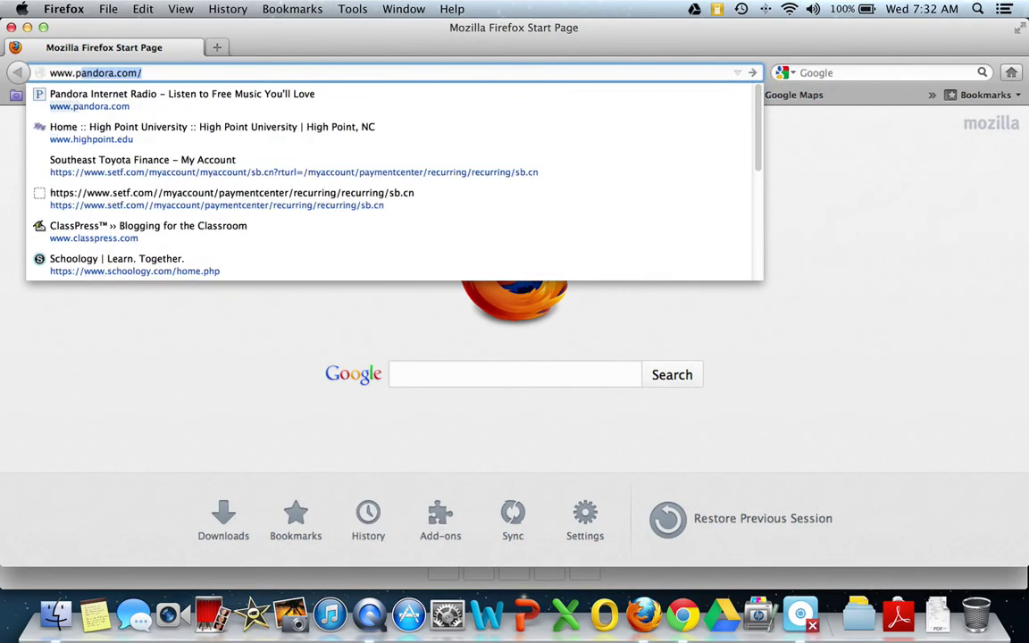
pyautogui.write('interest')
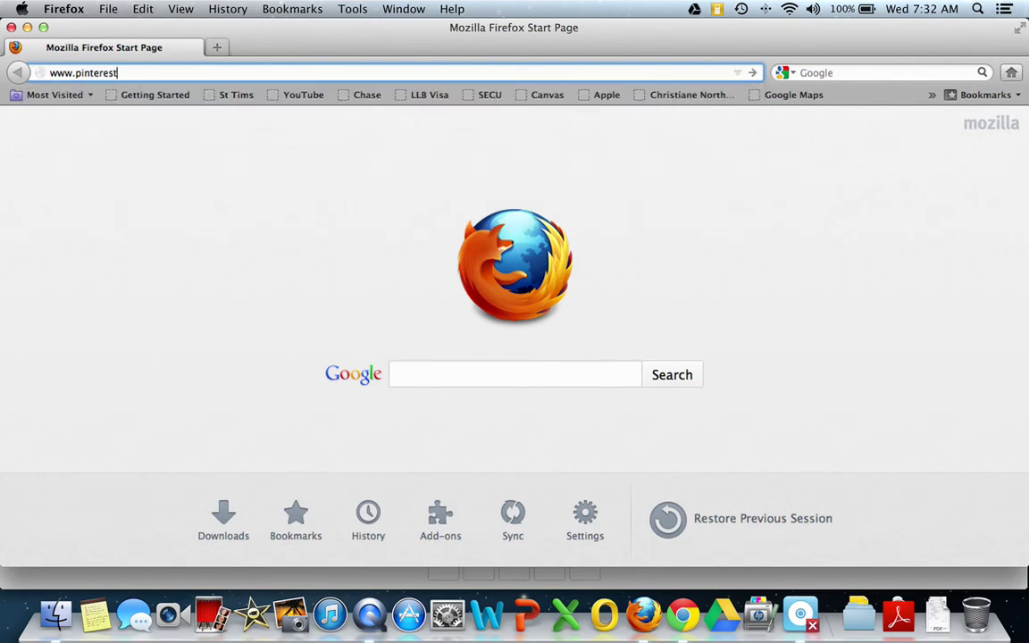
pyautogui.write('.com')
pyautogui.press('Return')
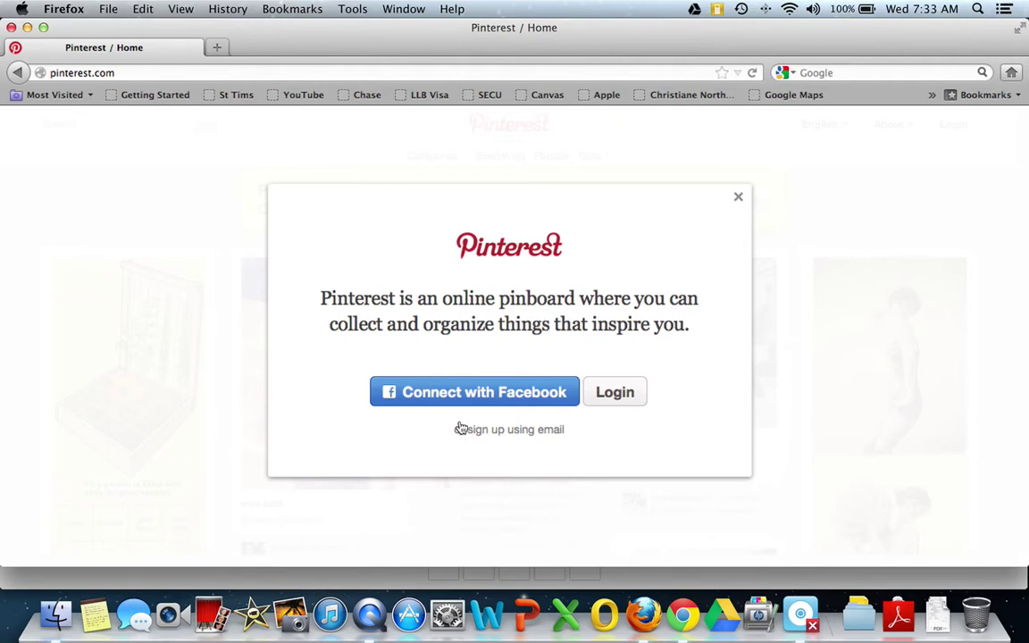
# - Choose email sign-up and select the Username field
pyautogui.click(532, 432)
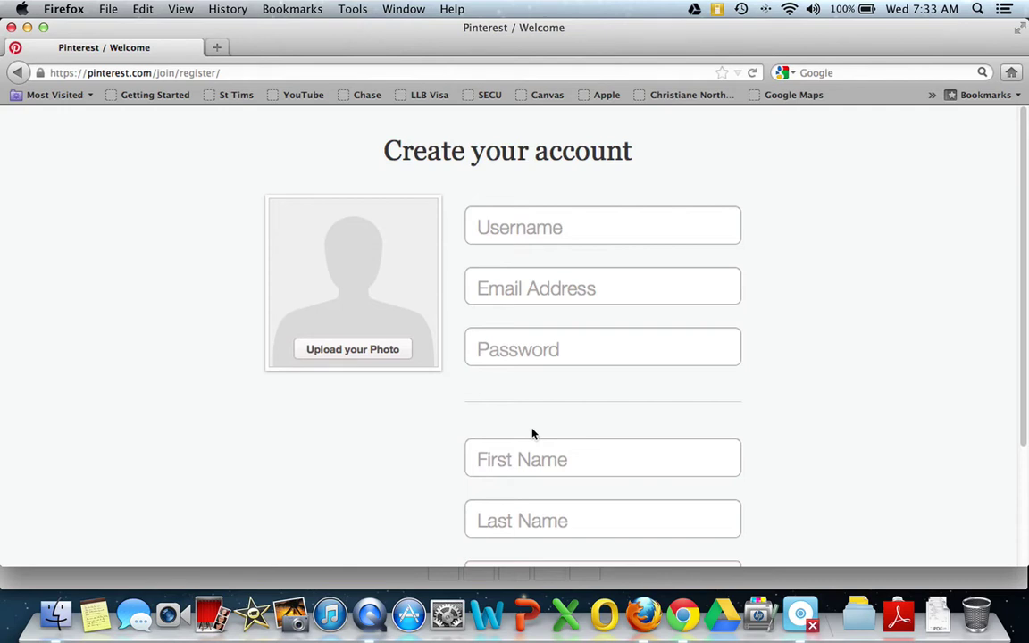
pyautogui.click(567, 229)
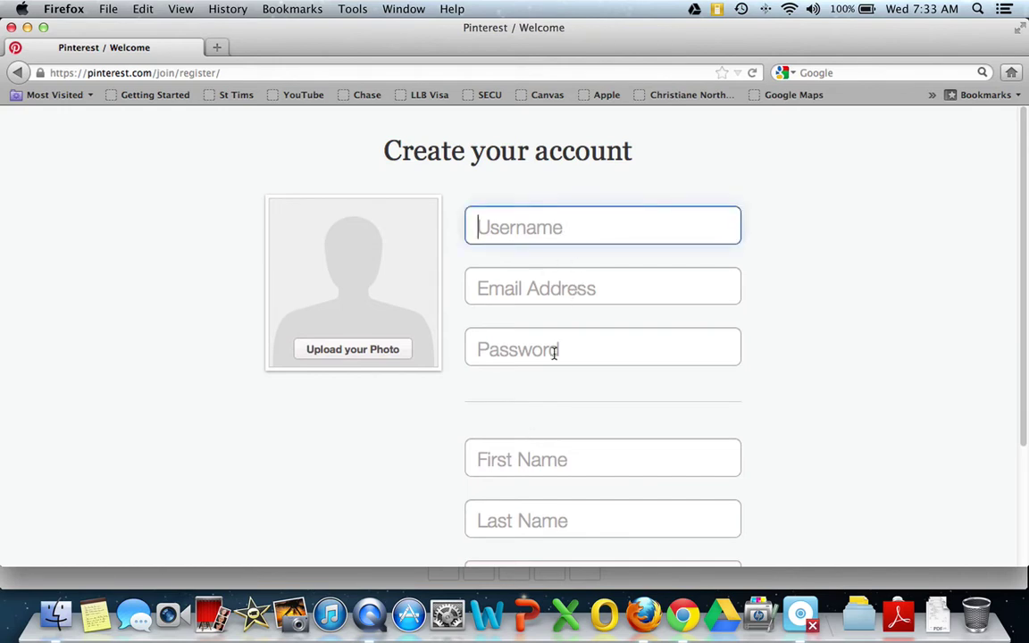
pyautogui.scroll(-2, 567, 402)
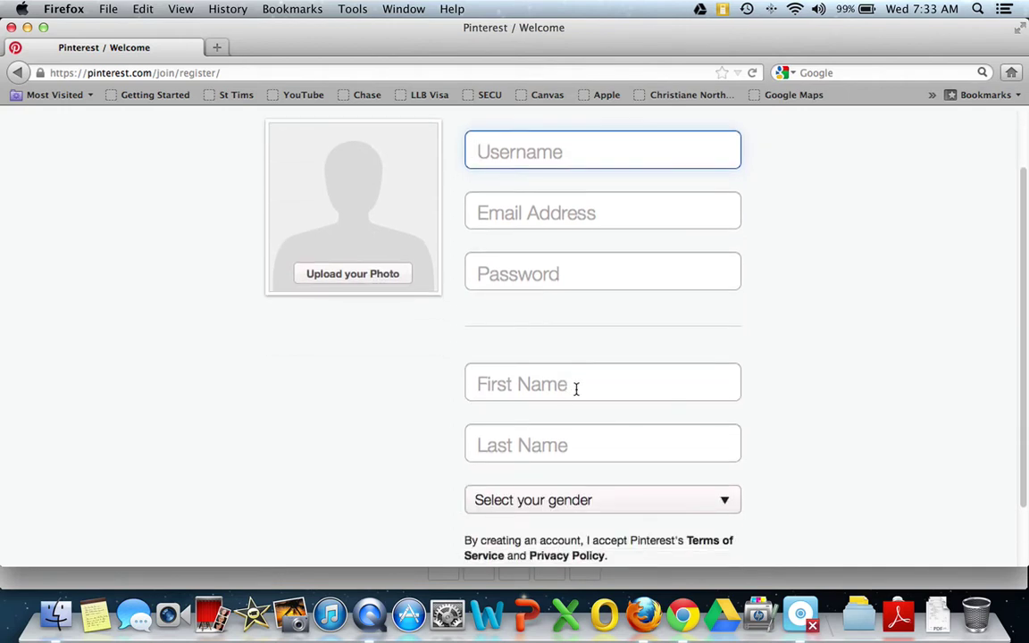
# - Open and dismiss the gender choices without picking one, then continue sign-up in Chrome
pyautogui.click(602, 503)
pyautogui.scroll(-2, 685, 494)
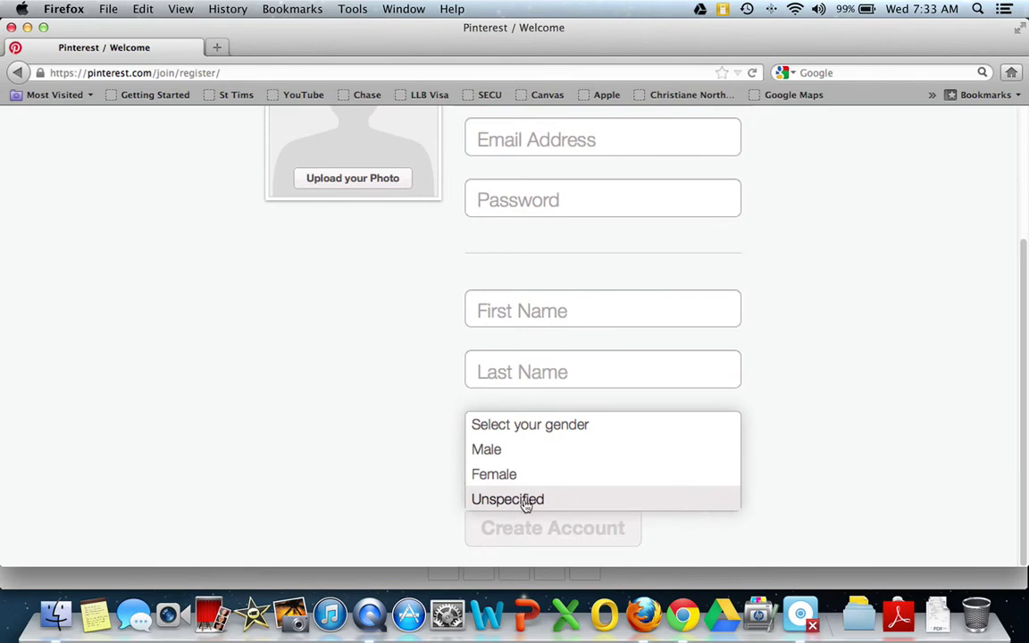
pyautogui.click(392, 456)
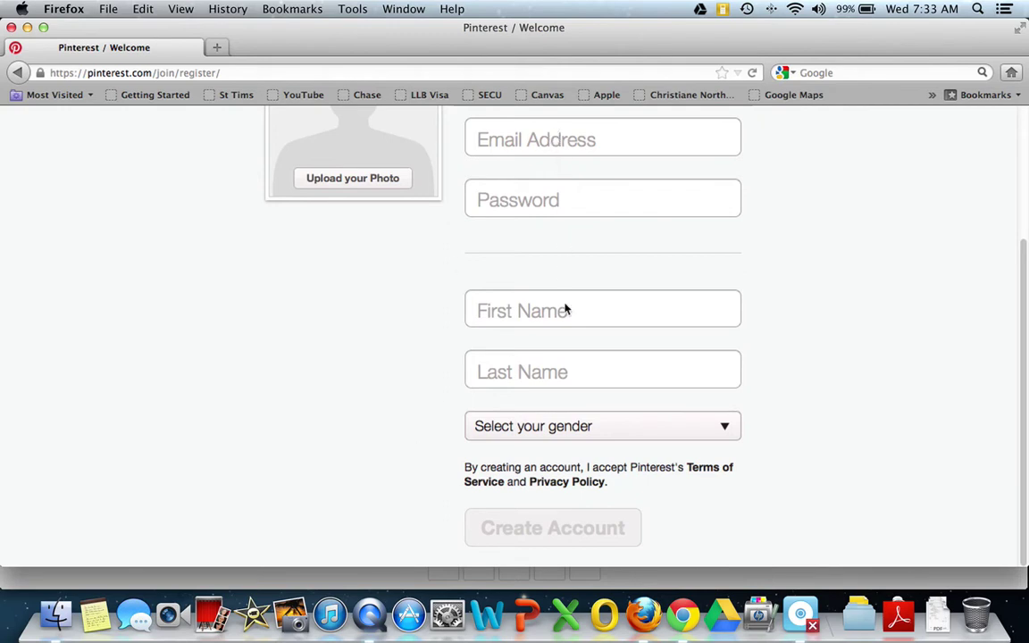
pyautogui.scroll(4, 597, 237)
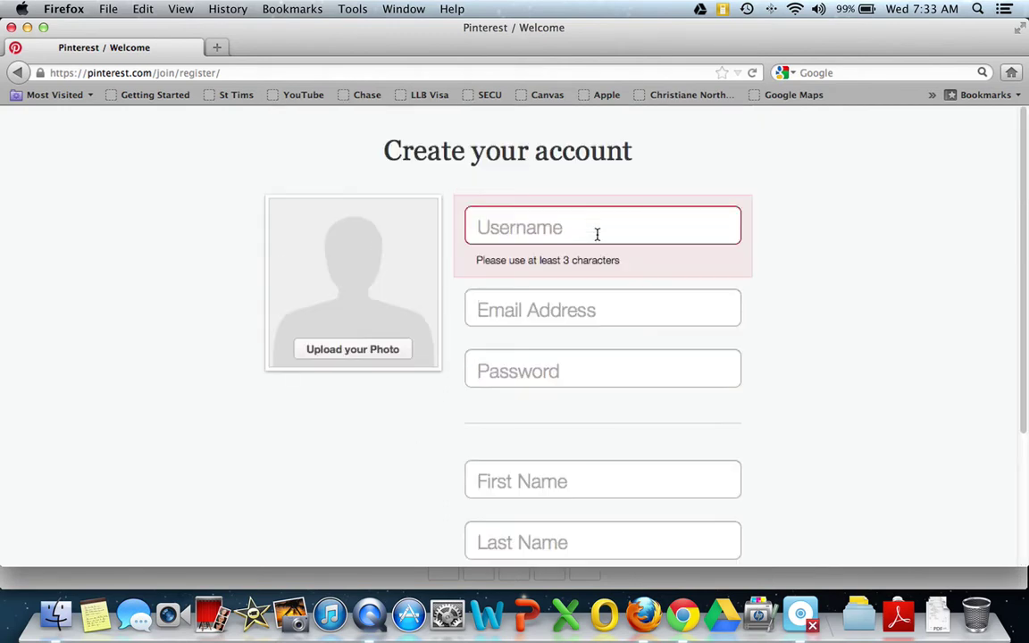
pyautogui.scroll(-4, 598, 239)
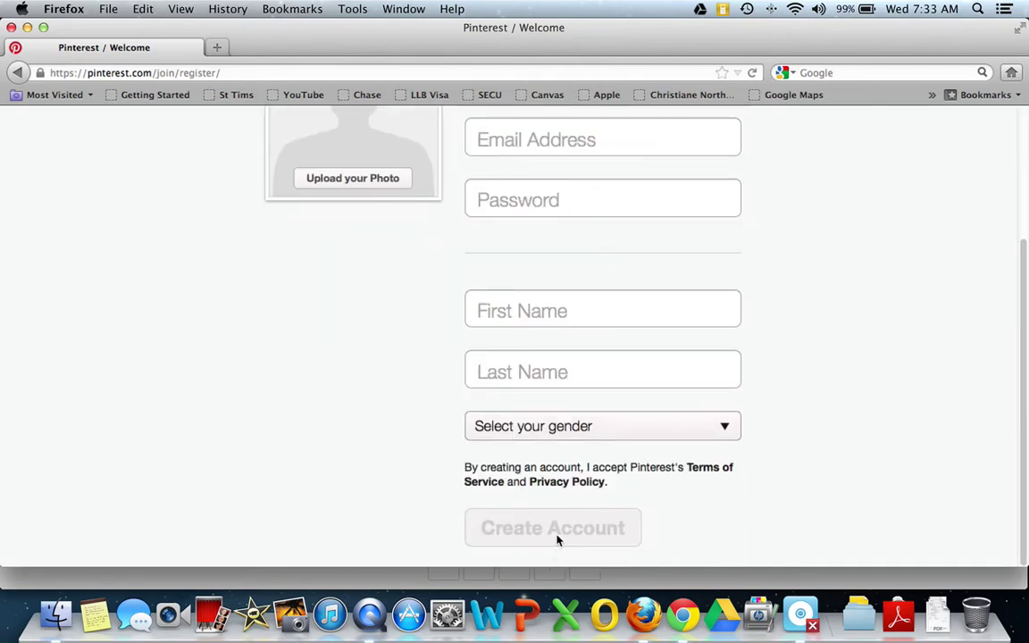
pyautogui.click(682, 614)
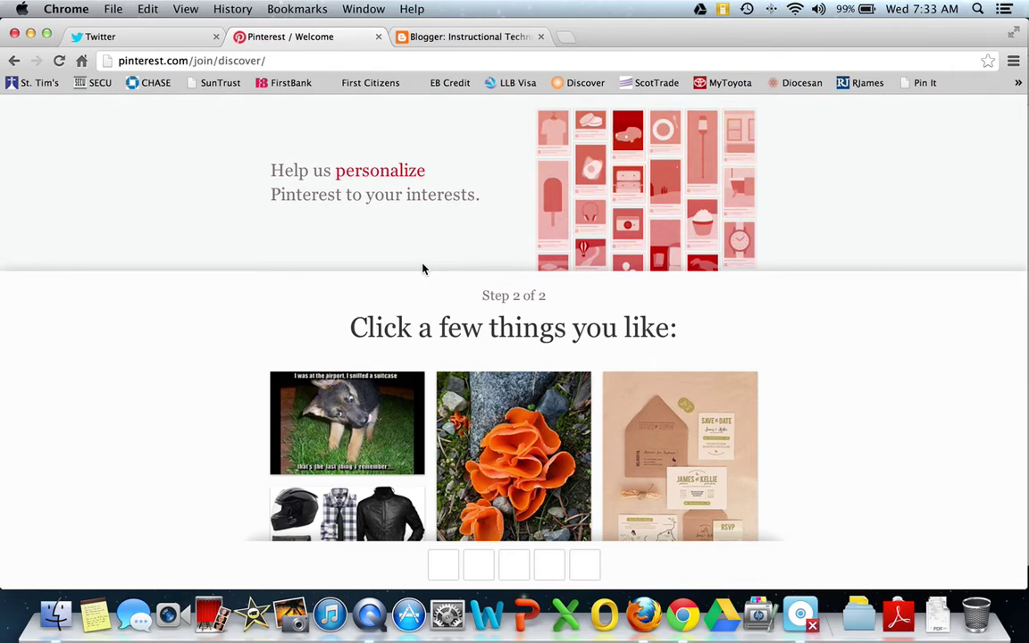
# - Pick the dog, orange mushroom and wedding invitation pins as interests
pyautogui.scroll(-1, 424, 268)
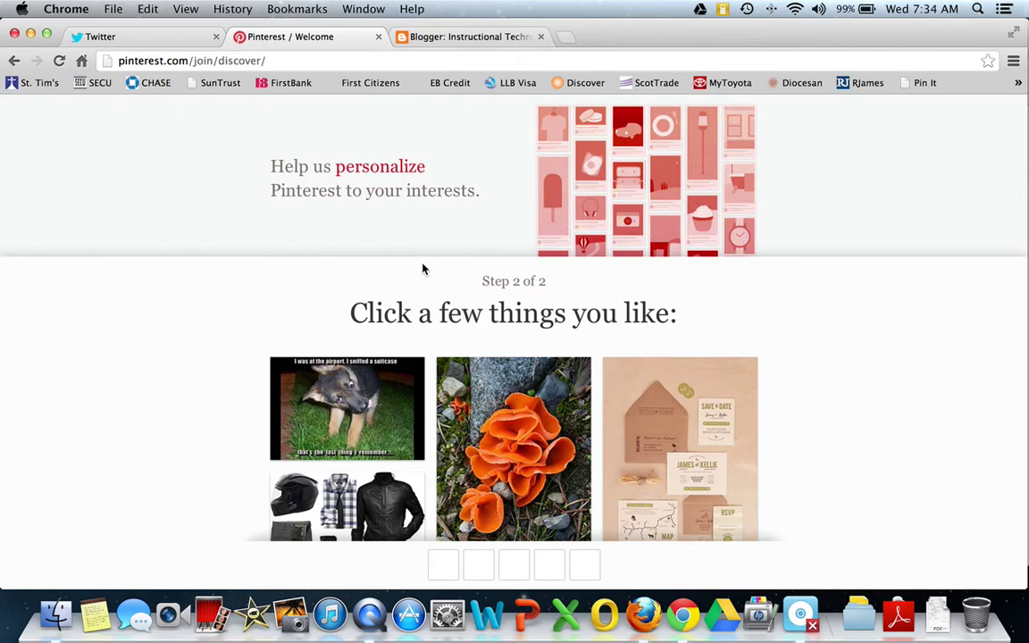
pyautogui.scroll(-5, 423, 269)
pyautogui.click(355, 320)
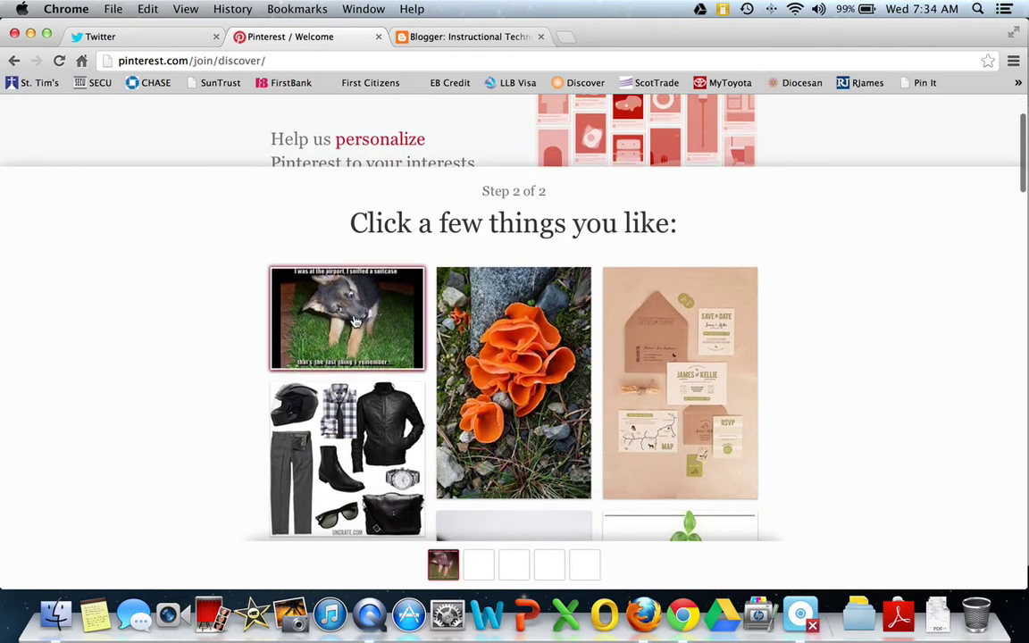
pyautogui.click(572, 366)
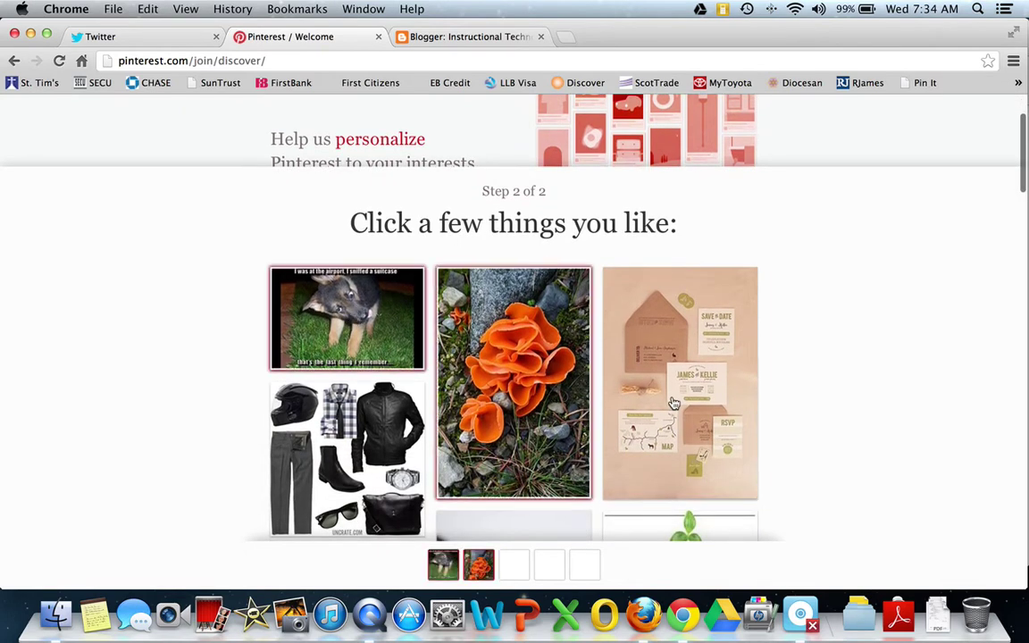
pyautogui.click(673, 402)
# - Add the Sow what? planting chart and bear cubs pins, then continue to the home feed
pyautogui.scroll(-5, 795, 400)
pyautogui.scroll(-2, 795, 400)
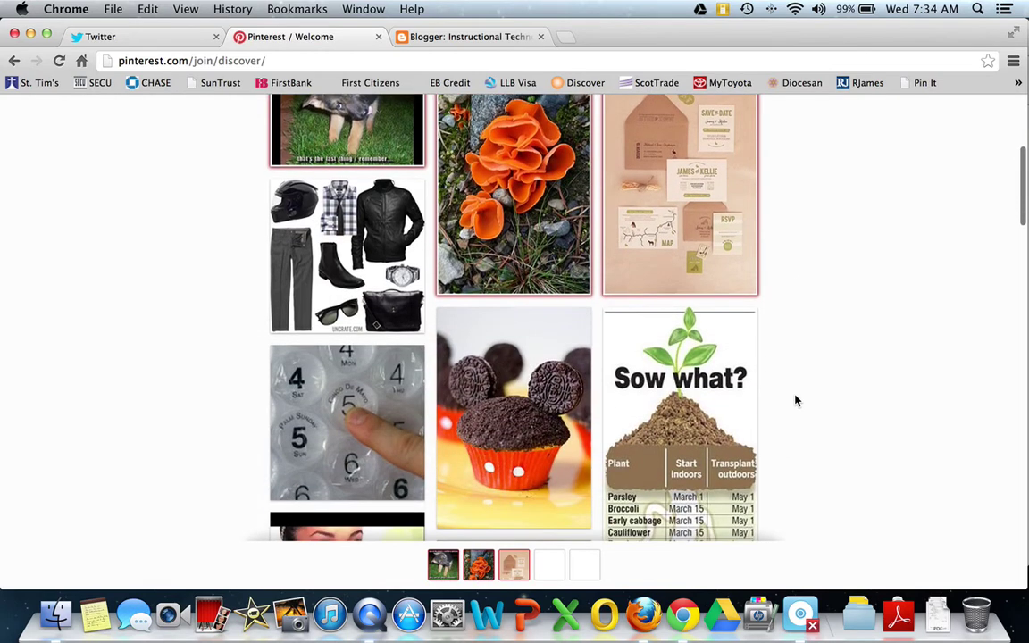
pyautogui.click(725, 419)
pyautogui.scroll(-6, 855, 408)
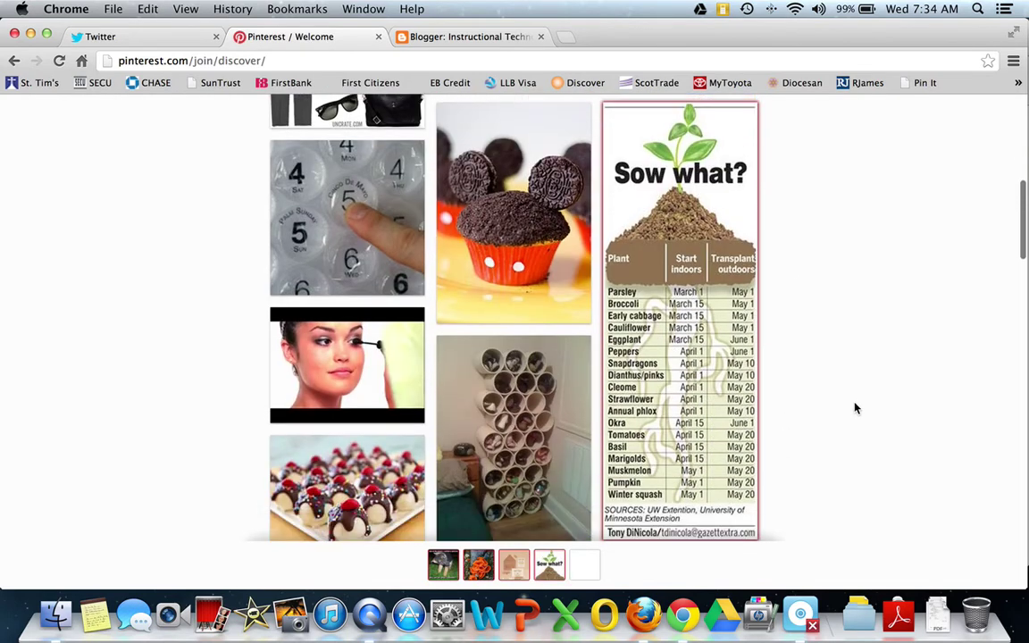
pyautogui.scroll(-15, 523, 438)
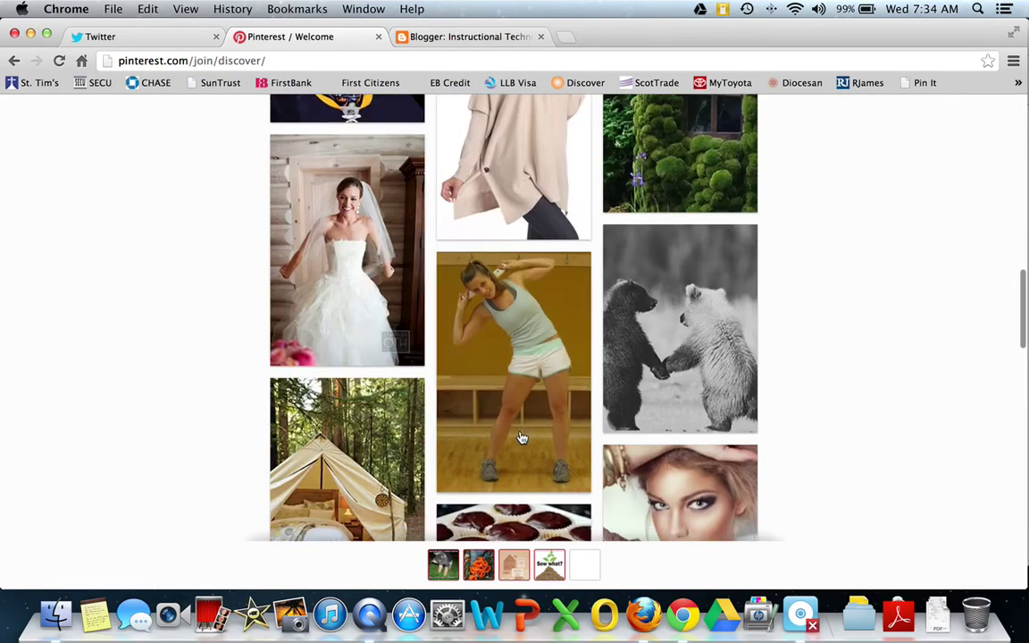
pyautogui.scroll(7, 523, 437)
pyautogui.scroll(-4, 522, 438)
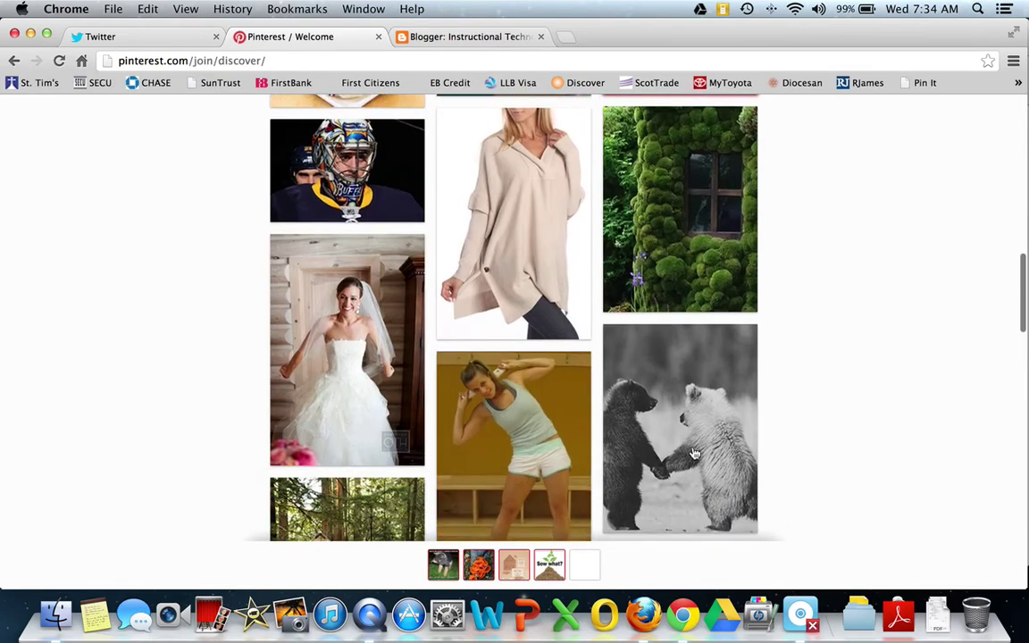
pyautogui.click(625, 409)
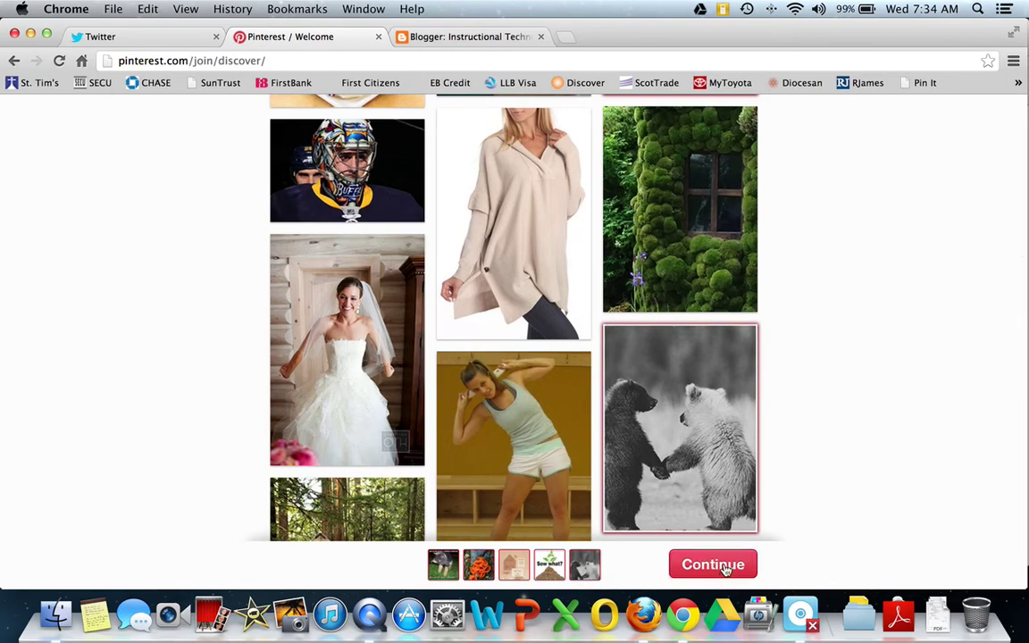
pyautogui.click(715, 565)
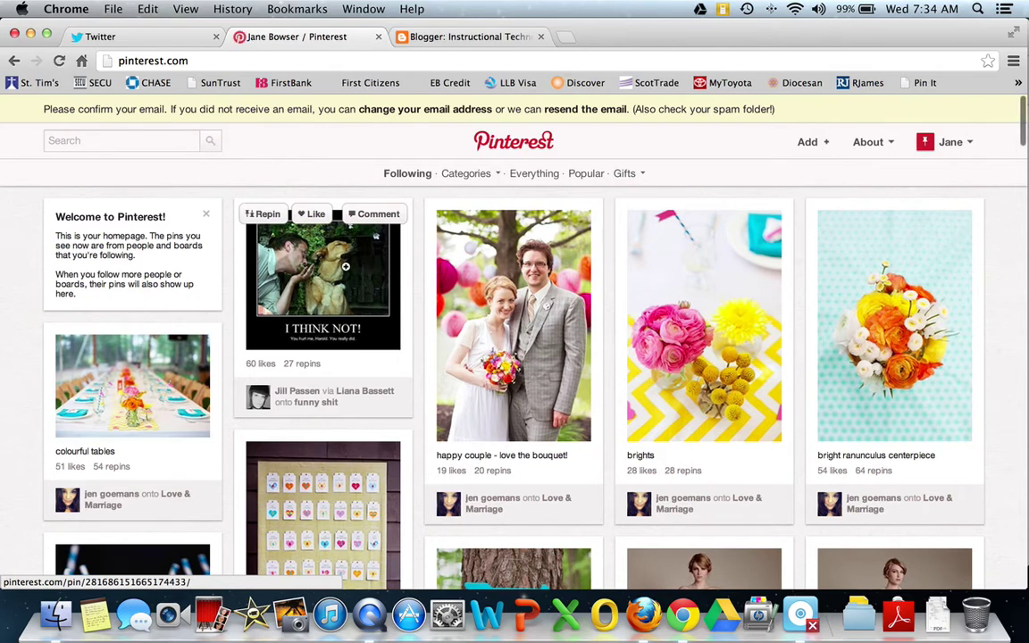
pyautogui.press('ctrl+super+Escape')
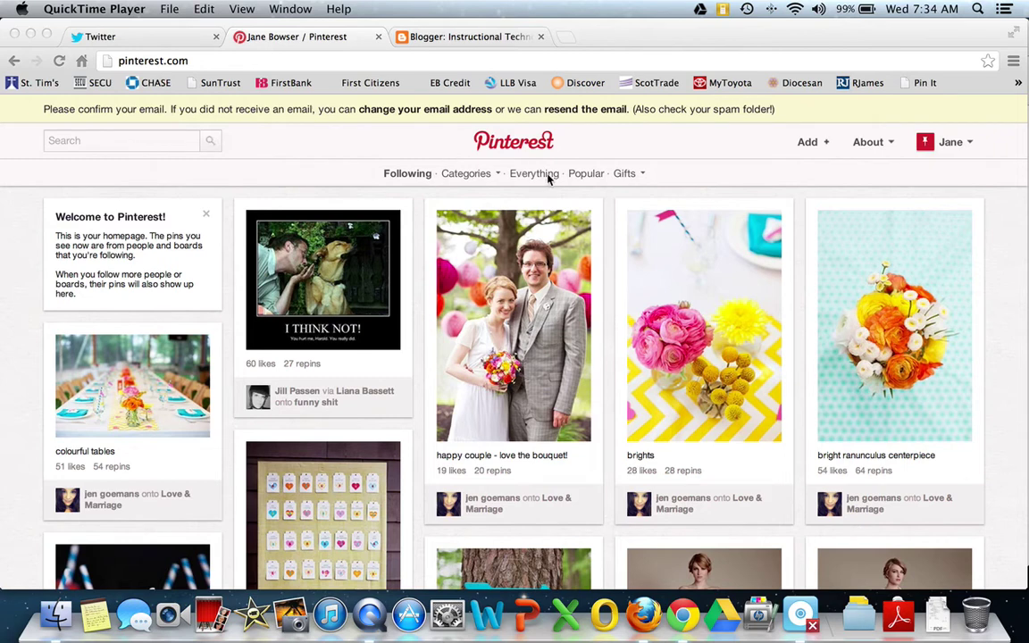
pyautogui.click(814, 146)
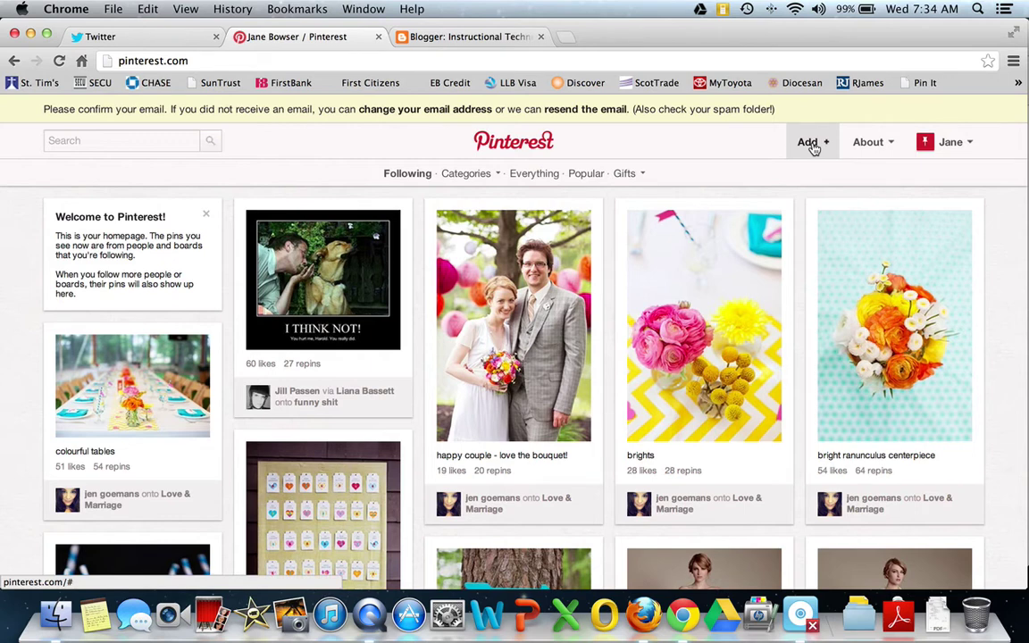
pyautogui.click(185, 119)
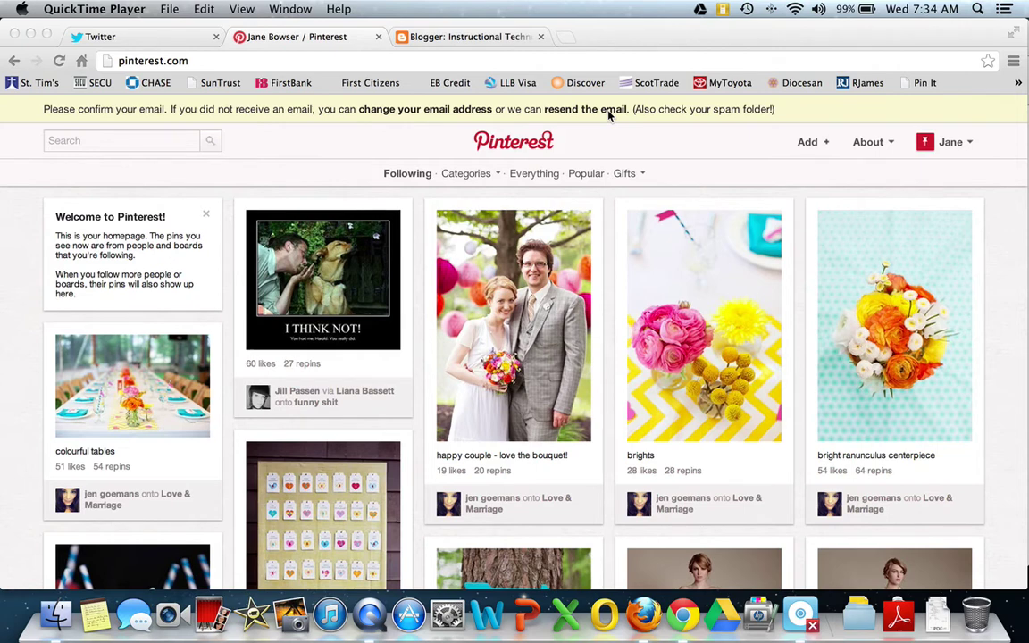
# - Reload the feed, sign out and back into Pinterest, then open a blank new tab
pyautogui.click(59, 61)
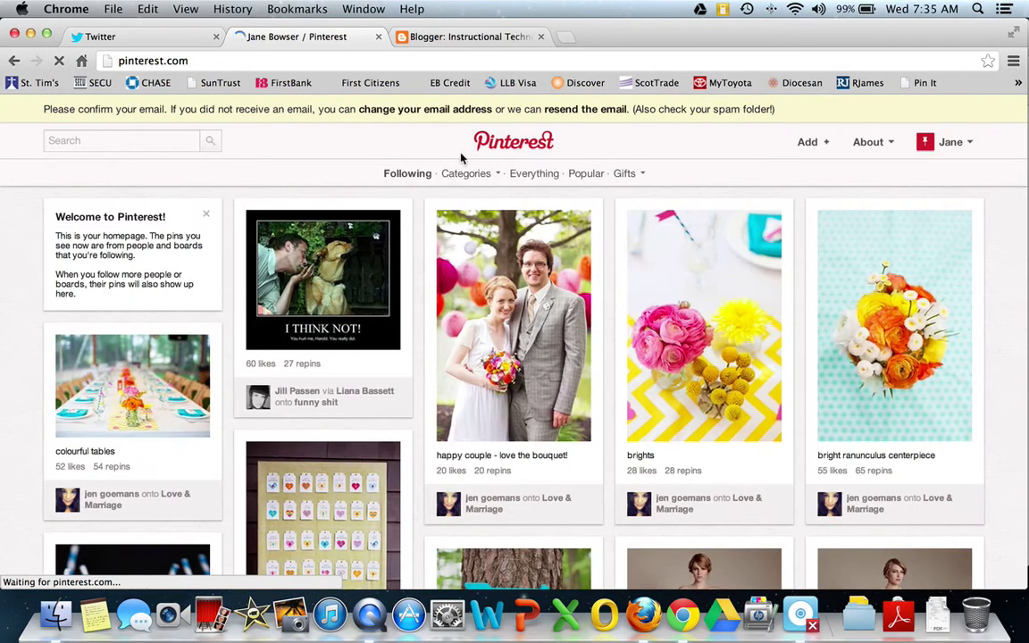
pyautogui.moveTo(957, 143)
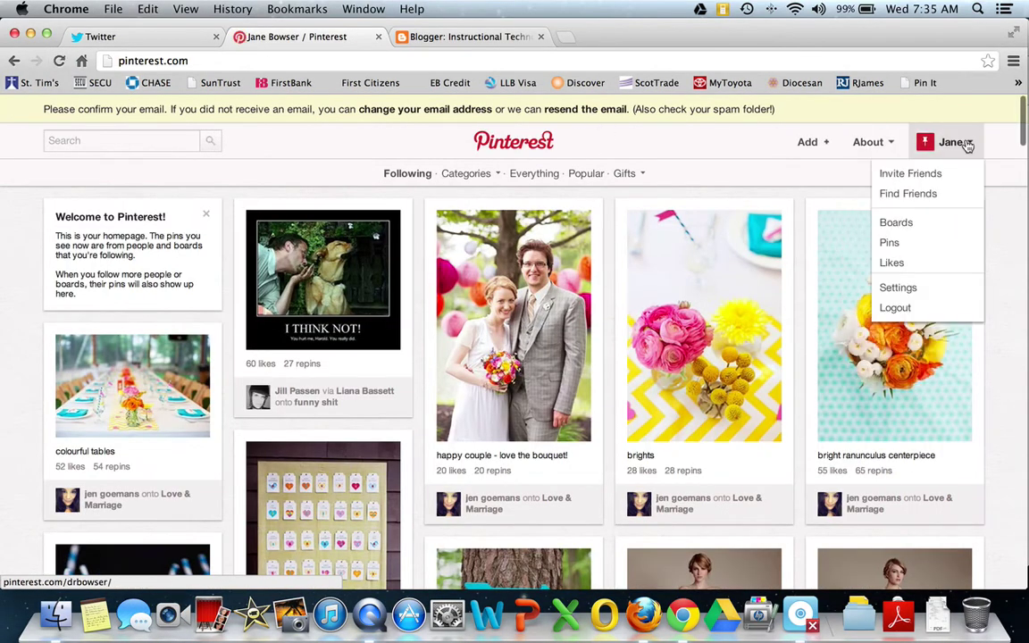
pyautogui.click(901, 310)
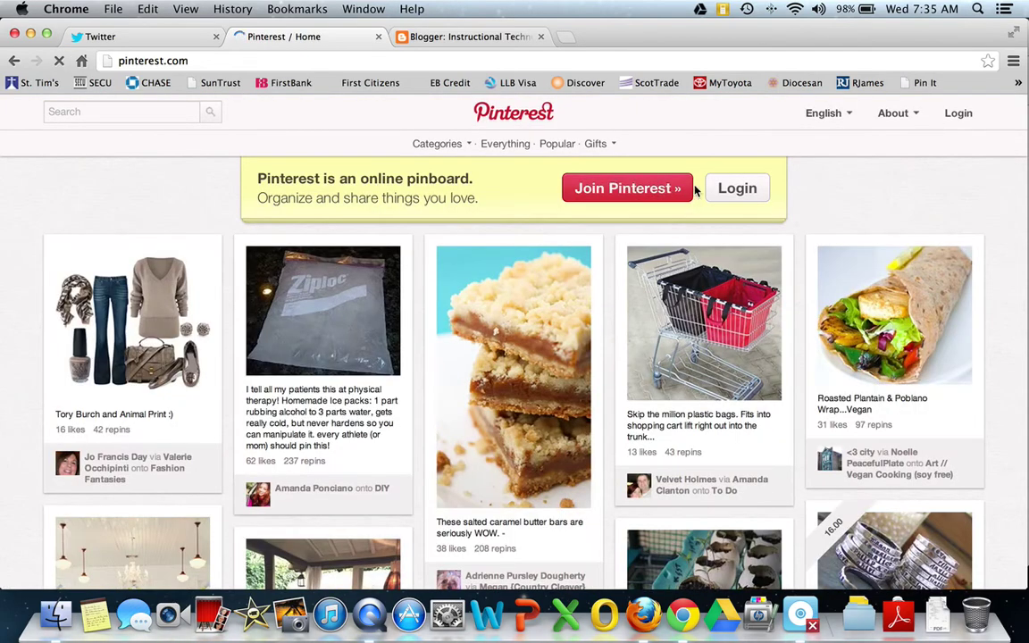
pyautogui.click(738, 186)
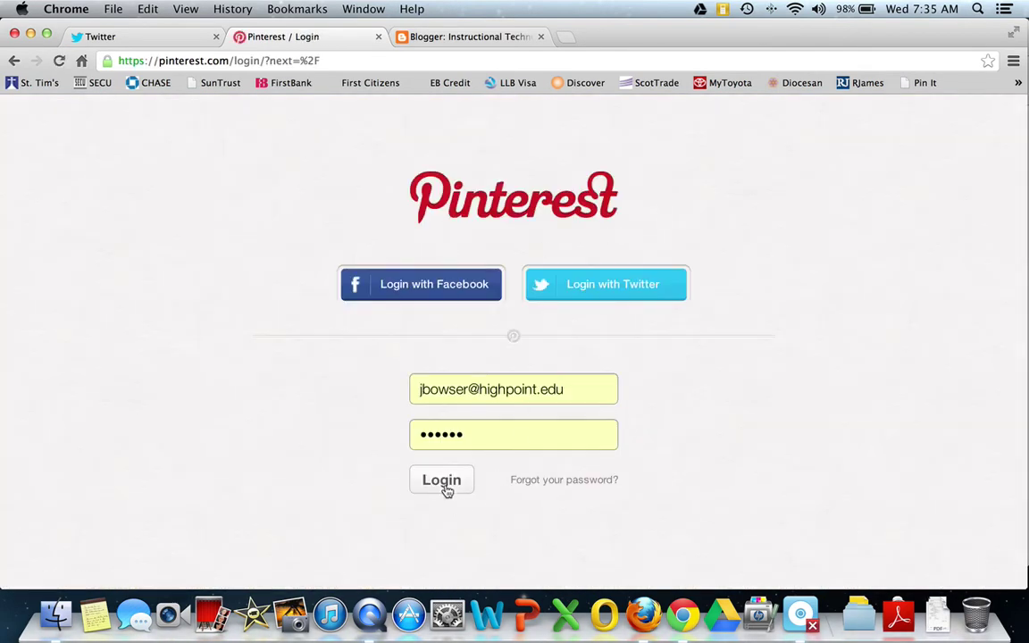
pyautogui.click(446, 487)
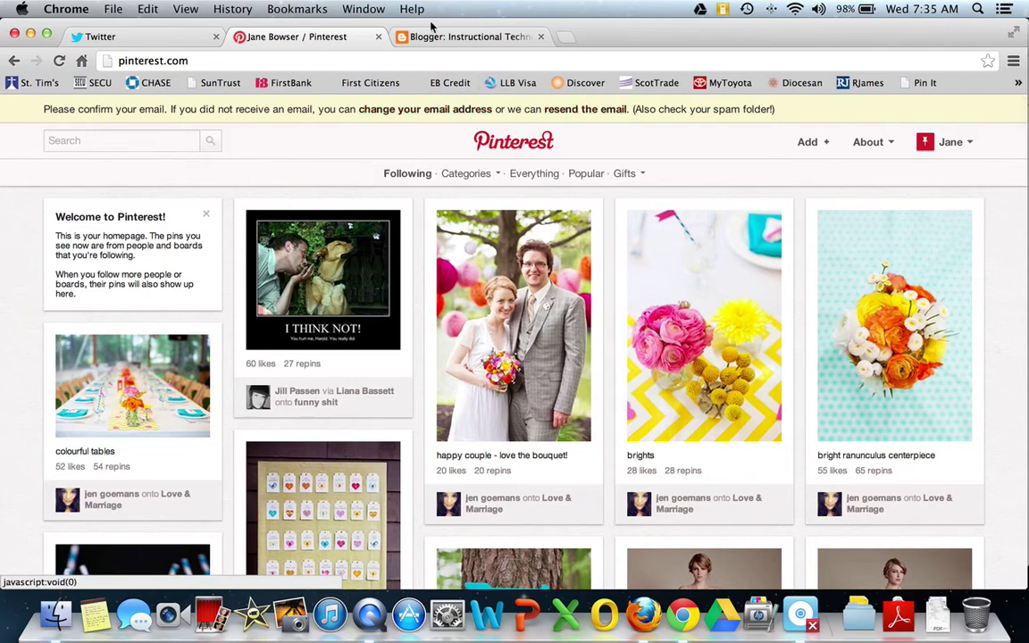
pyautogui.click(563, 37)
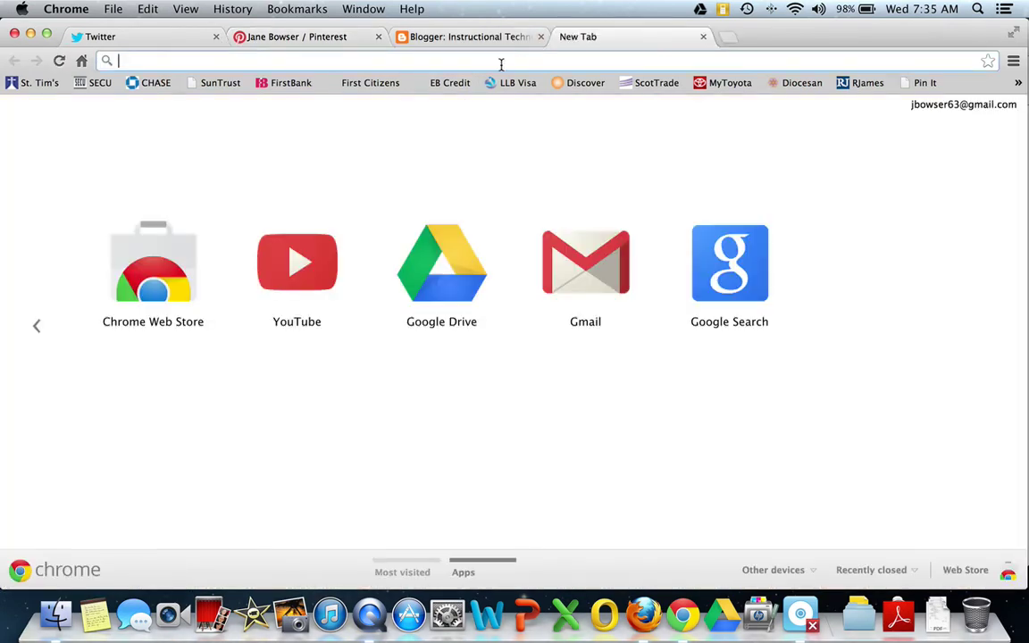
# - Go to the High Point university site and open its Webmail sign-in from quick links
pyautogui.write('www.highpoint.edu')
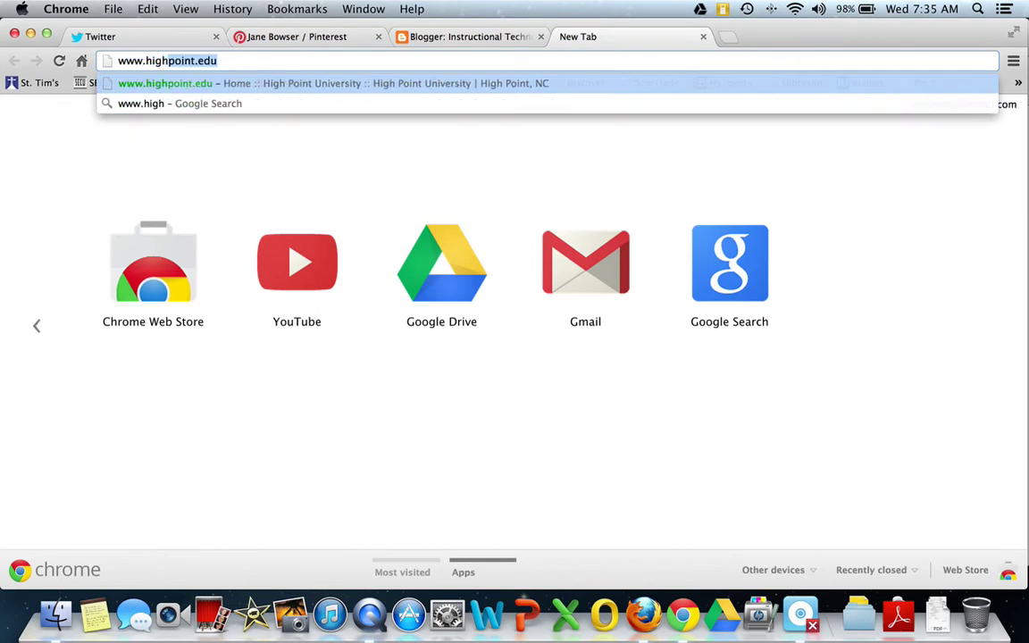
pyautogui.press('Return')
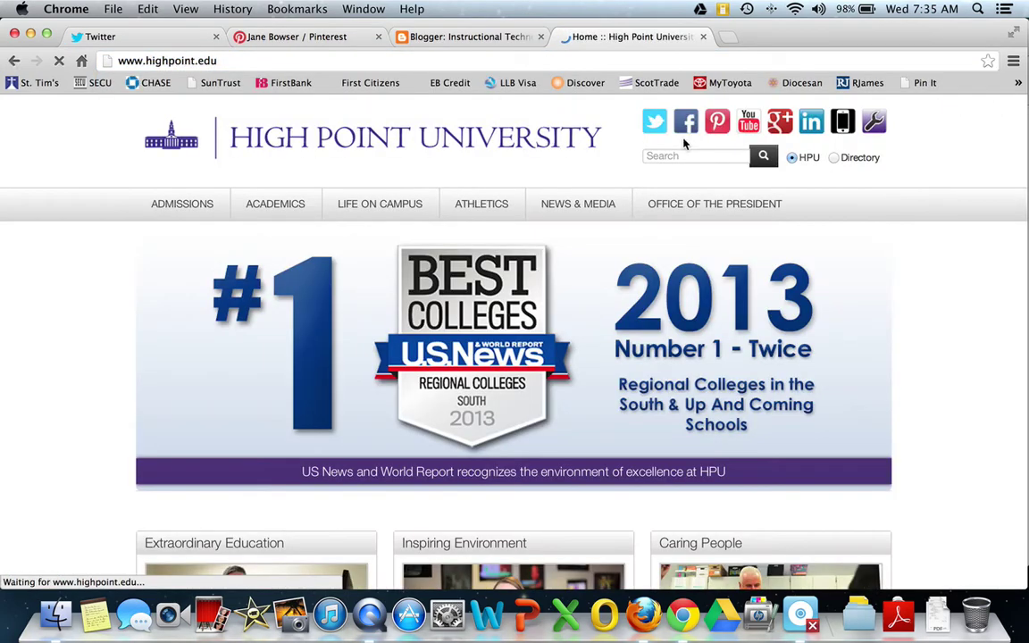
pyautogui.click(876, 126)
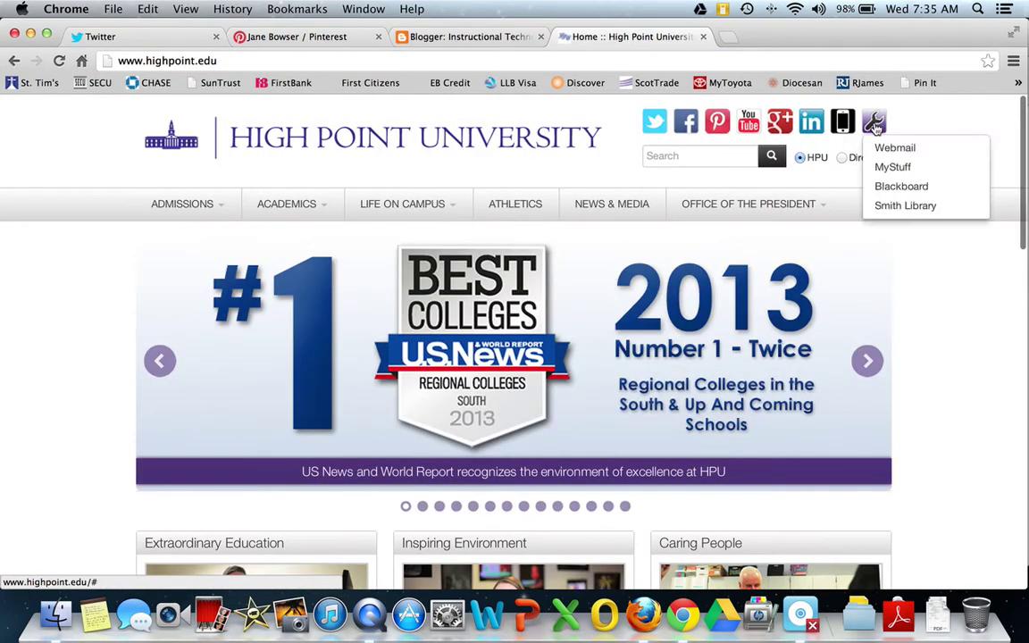
pyautogui.click(893, 147)
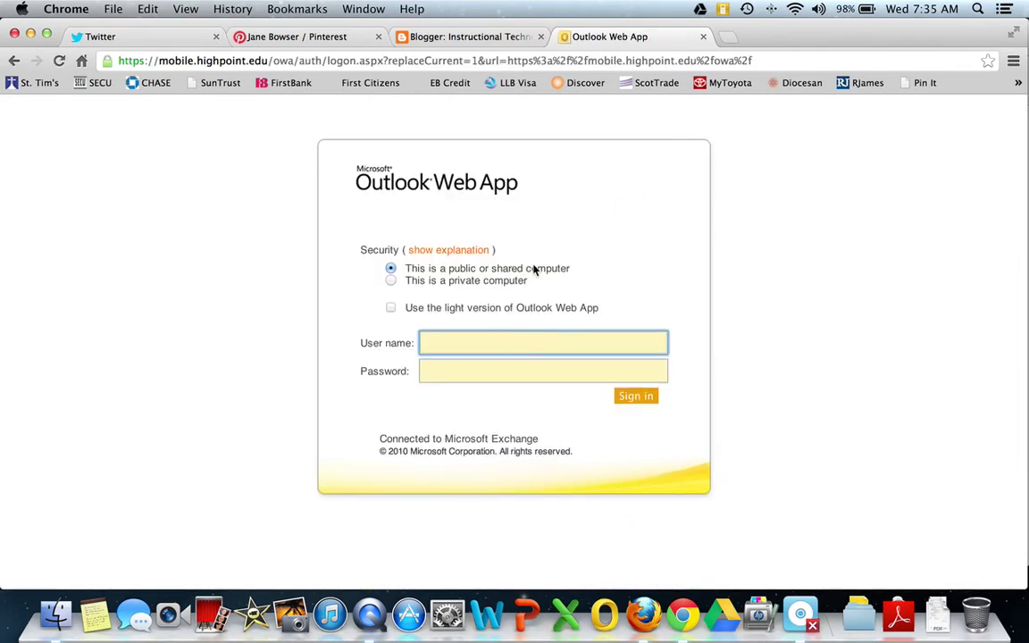
# - Sign in to webmail with the account username and password, then confirm the Pinterest email
pyautogui.press('Tab')
pyautogui.write('••••••••••')
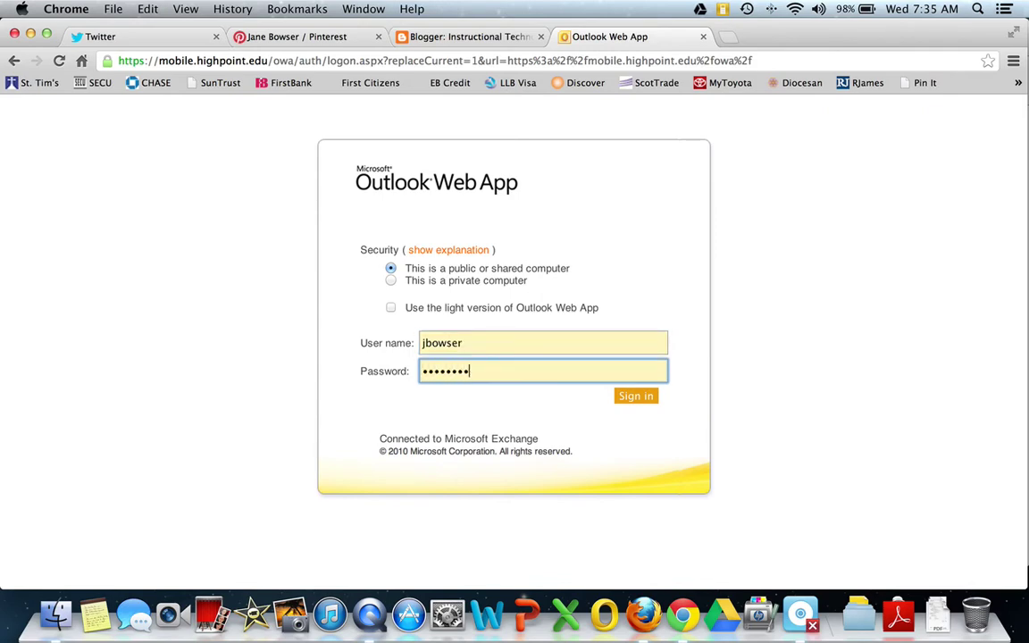
pyautogui.press('Return')
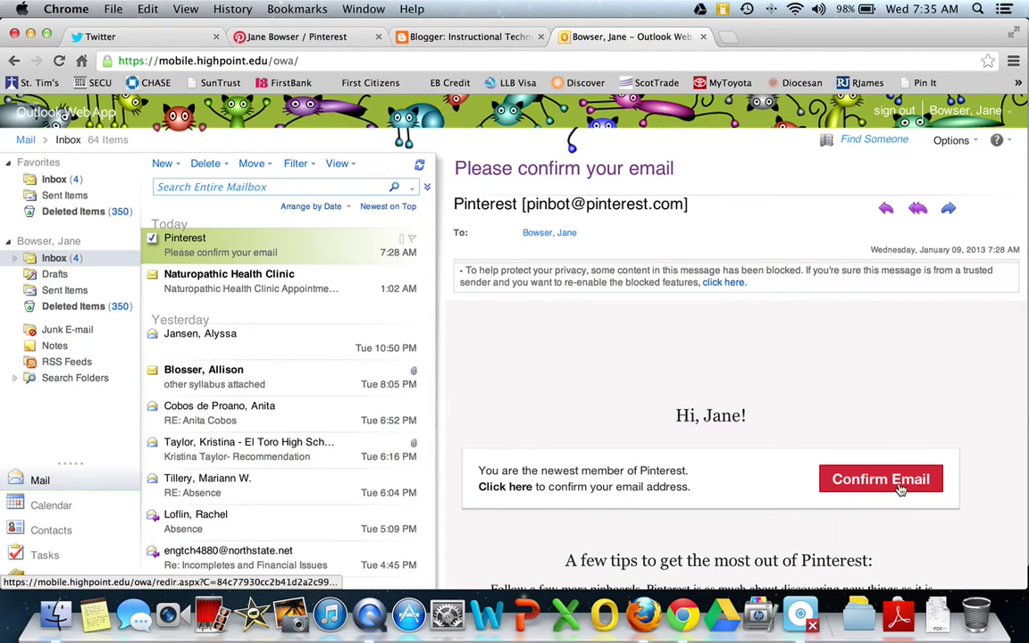
pyautogui.click(897, 487)
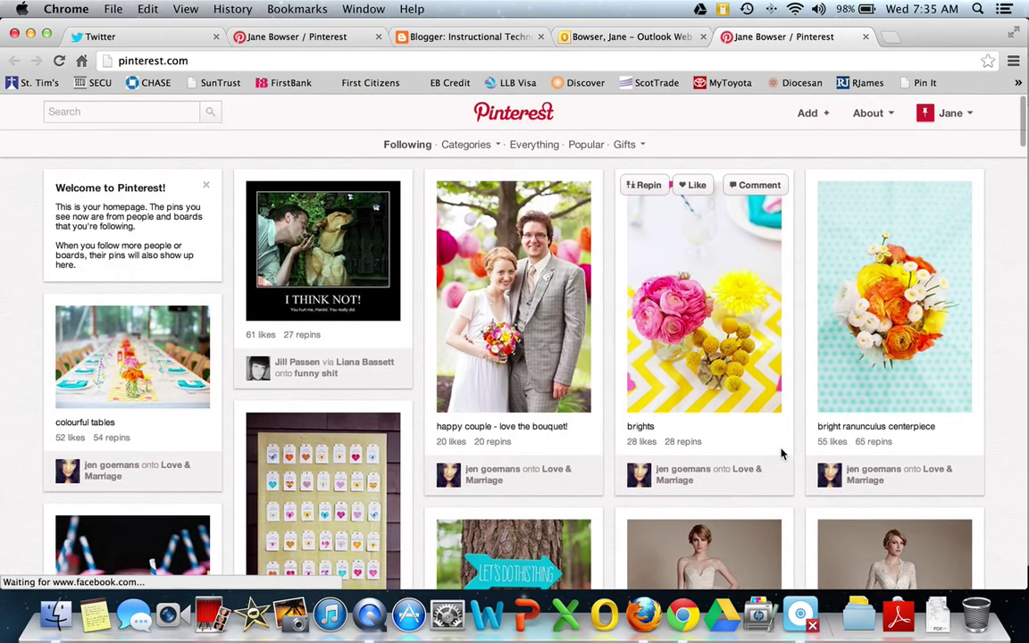
# - Close the older duplicate Pinterest tab and open Account Settings
pyautogui.click(377, 37)
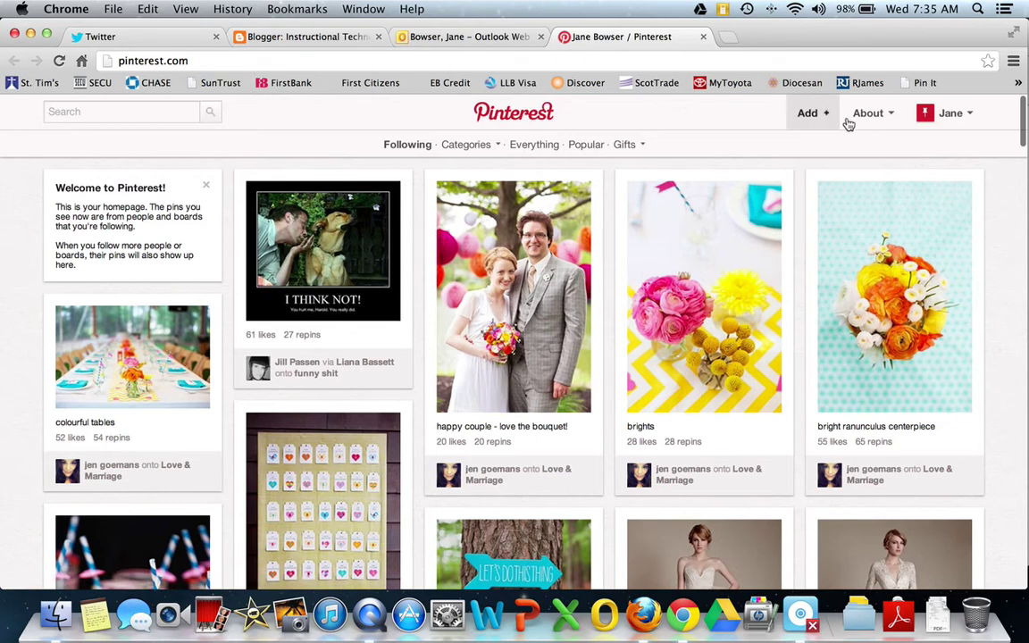
pyautogui.moveTo(928, 115)
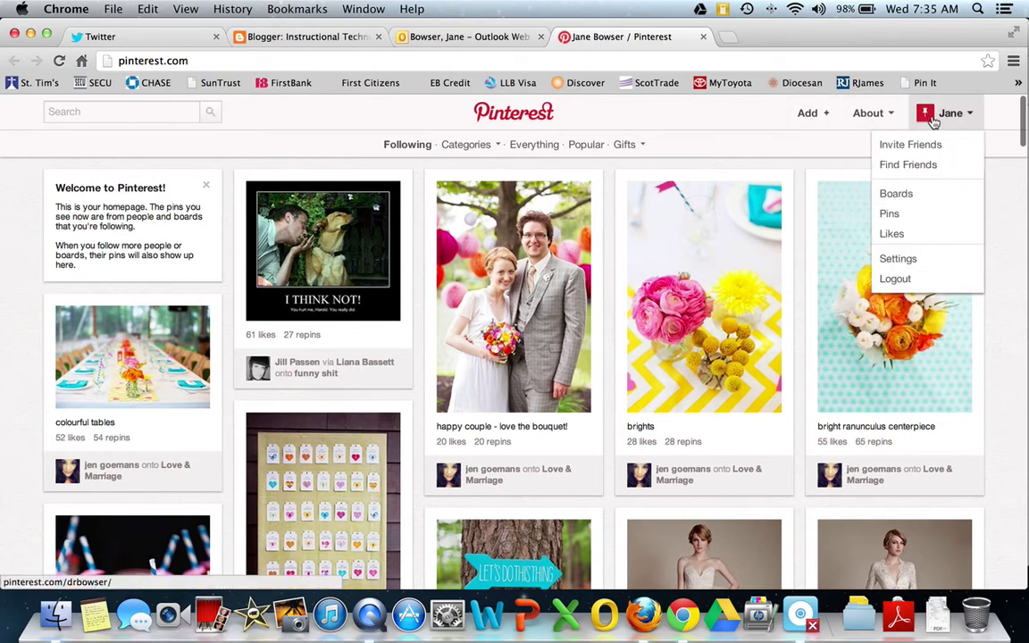
pyautogui.click(904, 260)
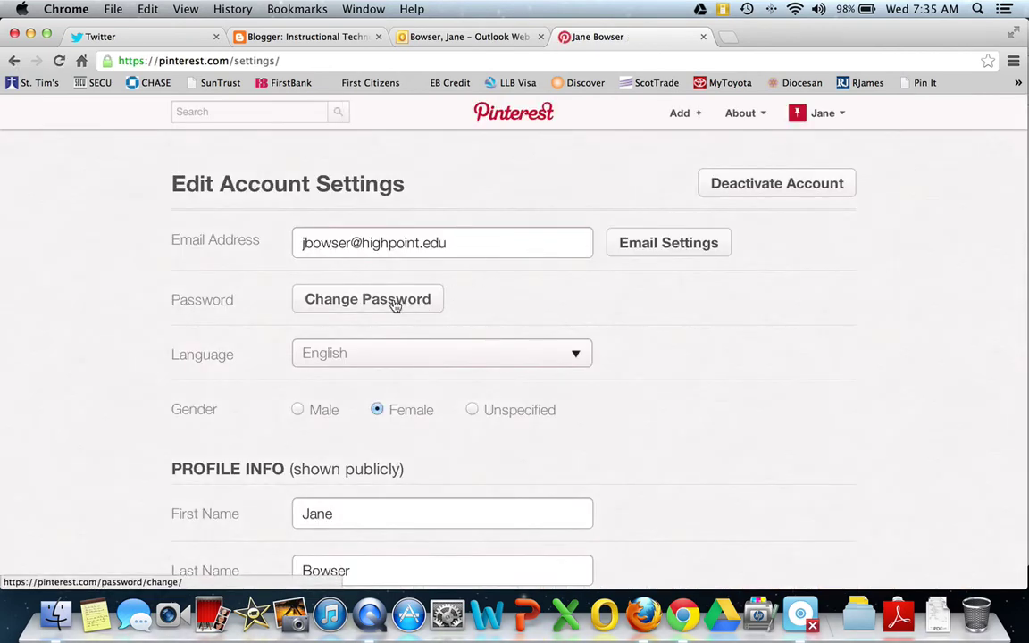
pyautogui.scroll(-1, 499, 366)
pyautogui.scroll(-5, 499, 367)
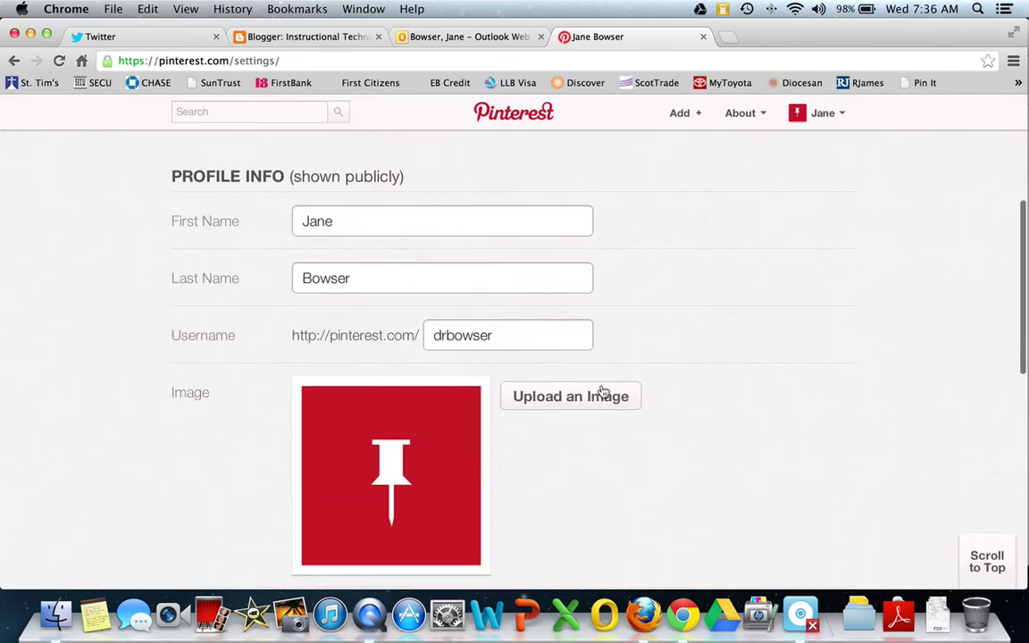
pyautogui.scroll(-3, 593, 406)
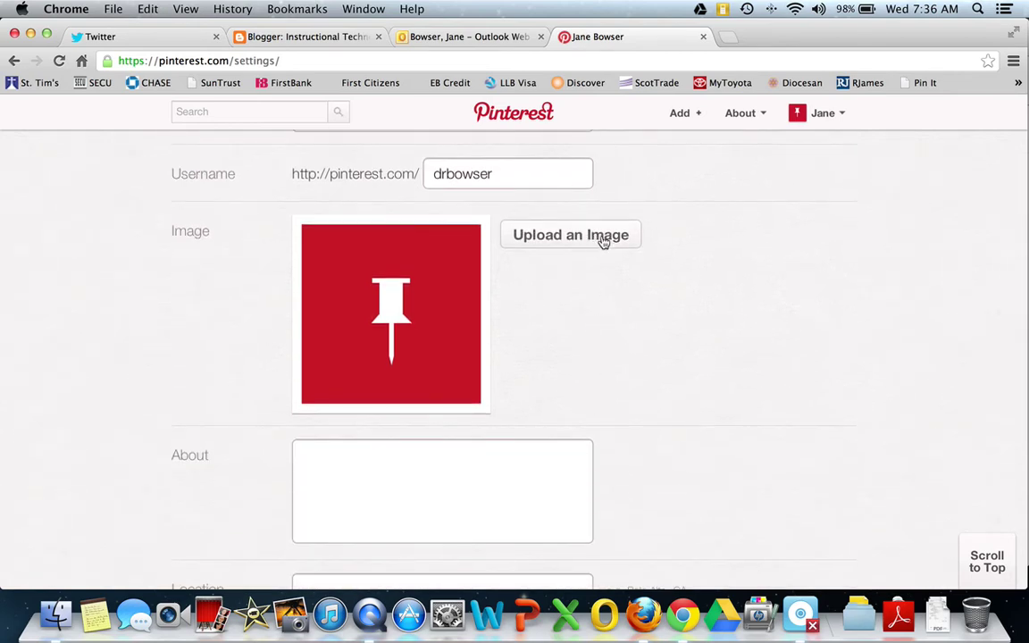
# - Start a profile image upload, cancel the file chooser, and look over the settings page
pyautogui.click(605, 237)
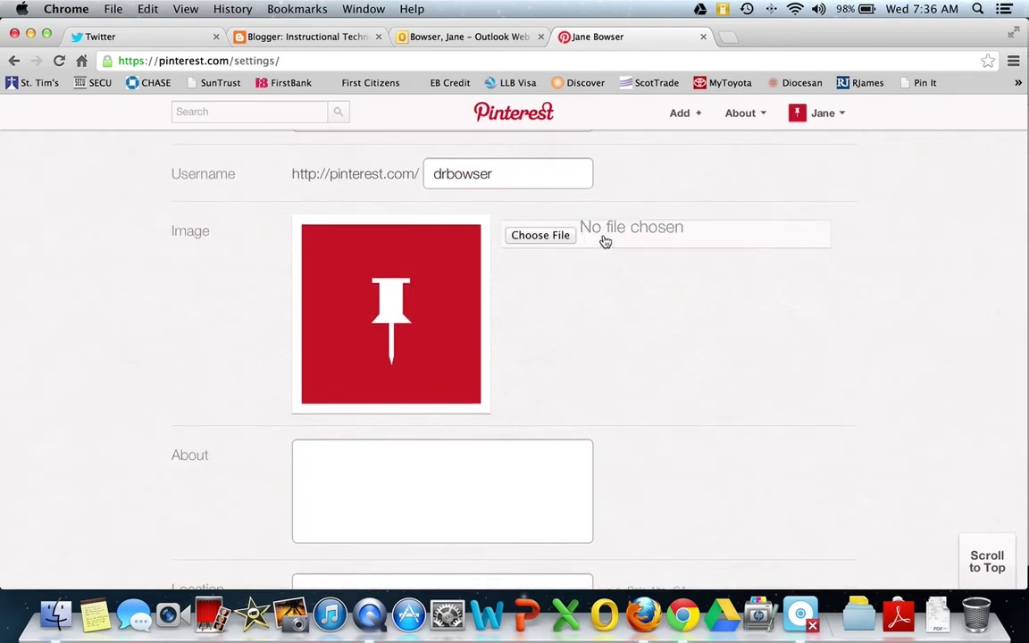
pyautogui.click(543, 235)
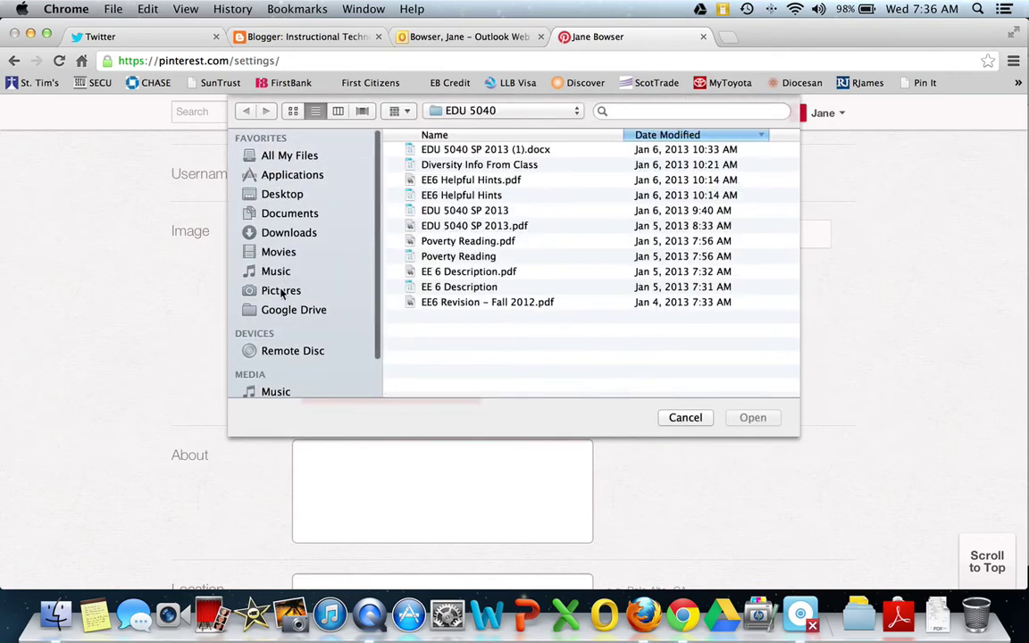
pyautogui.click(684, 417)
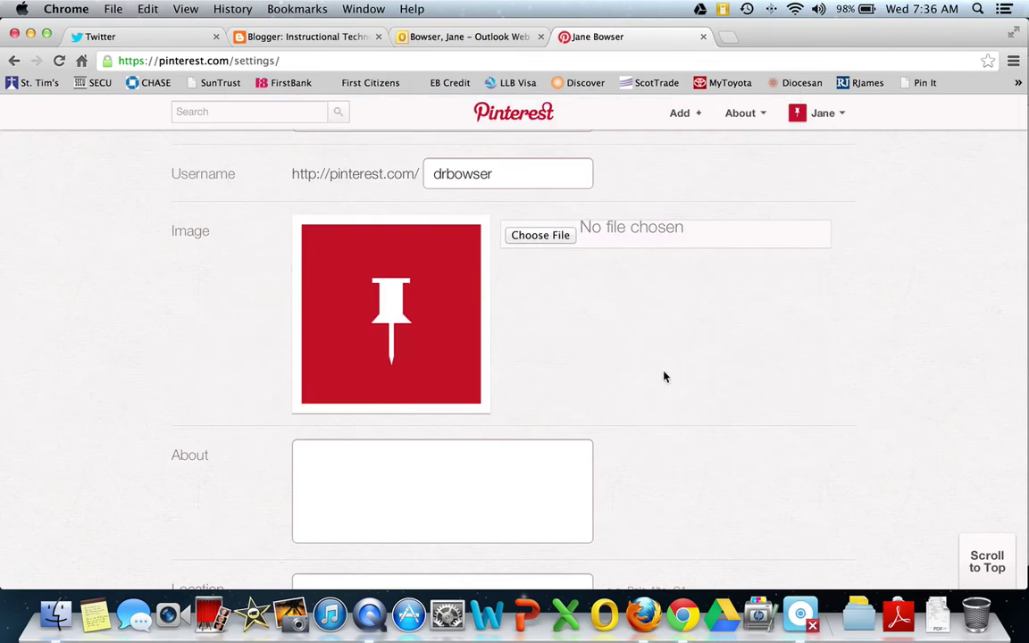
pyautogui.scroll(-5, 666, 375)
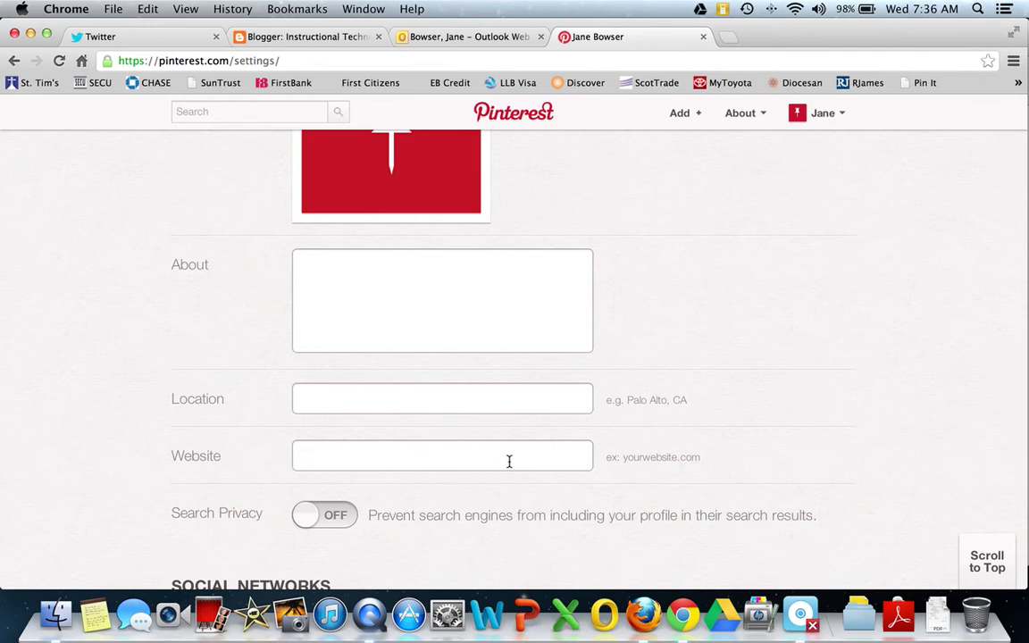
pyautogui.scroll(-5, 509, 461)
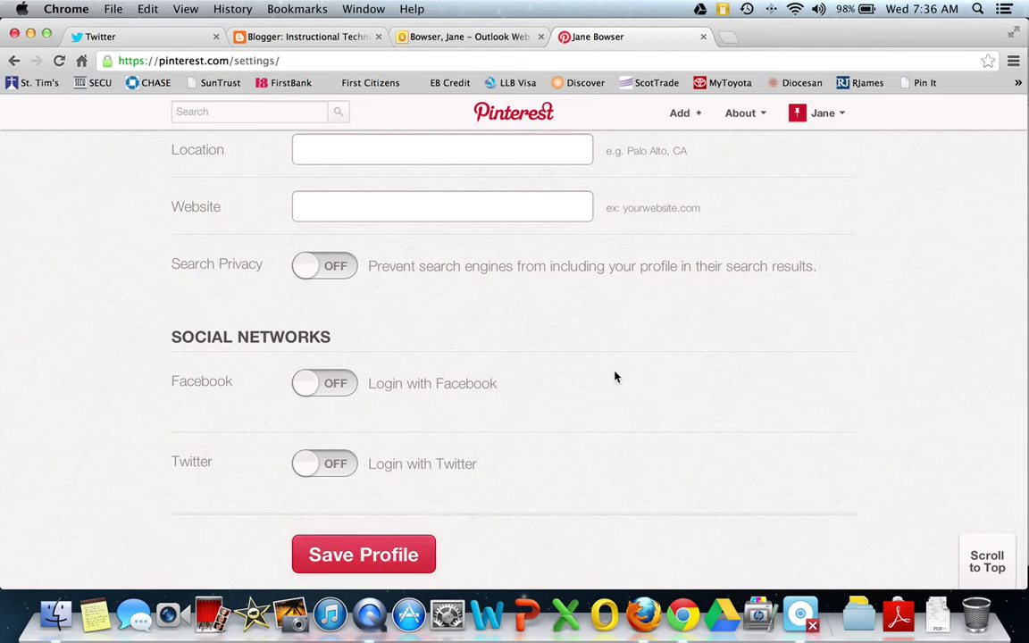
pyautogui.scroll(2, 546, 462)
pyautogui.scroll(6, 545, 462)
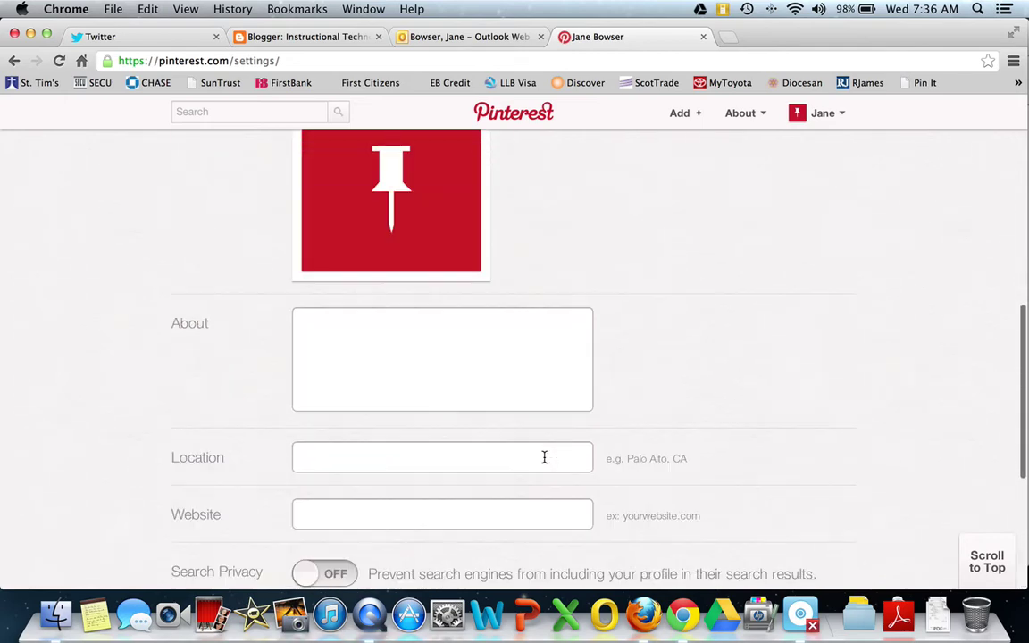
pyautogui.scroll(-6, 546, 462)
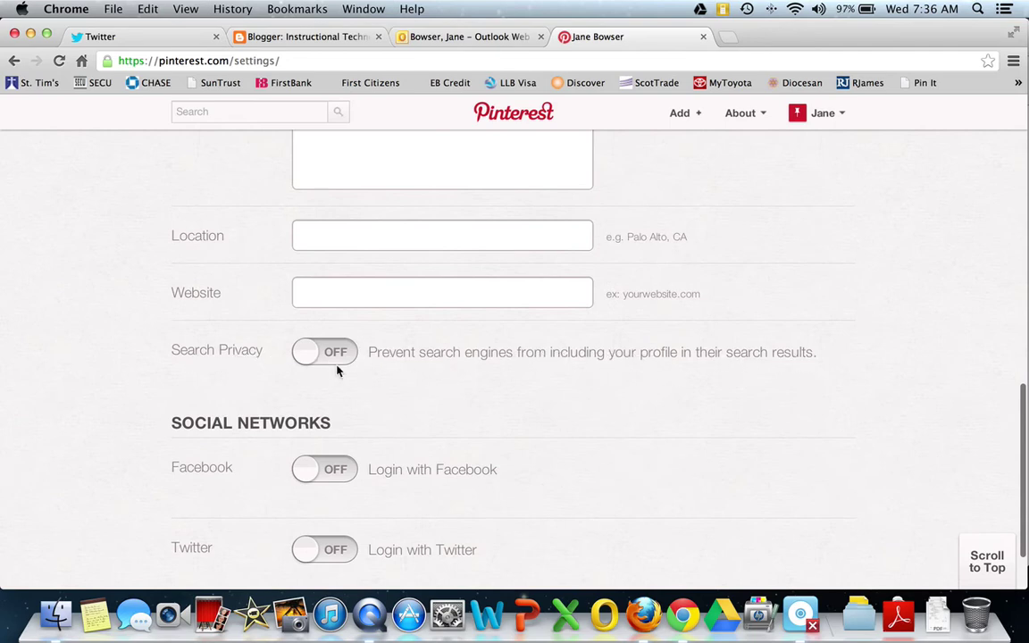
pyautogui.scroll(10, 452, 407)
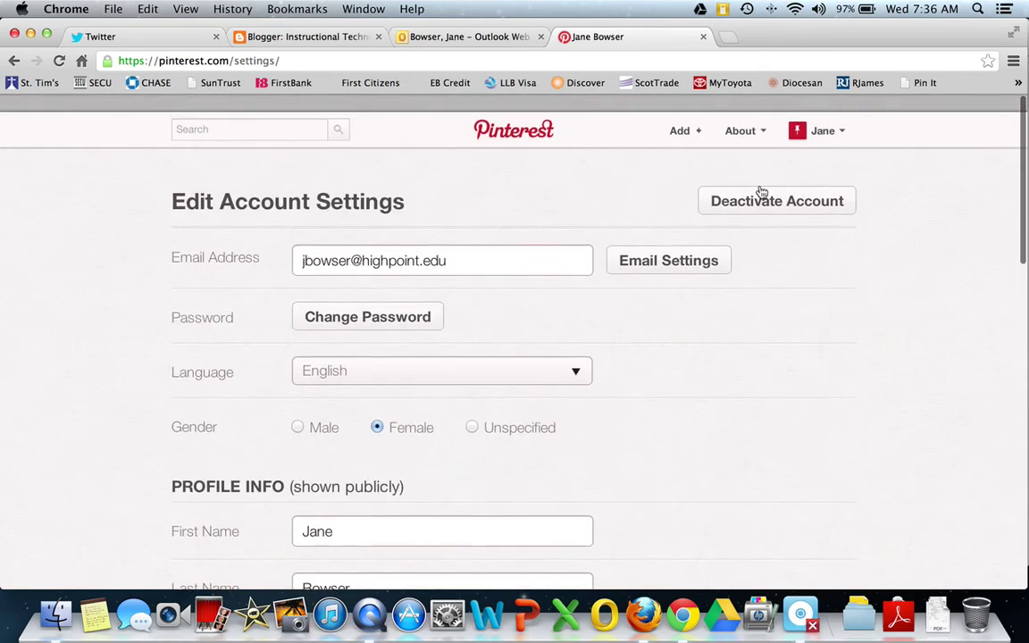
# - Create a board named 'Math Ideas' in the Education category
pyautogui.click(683, 132)
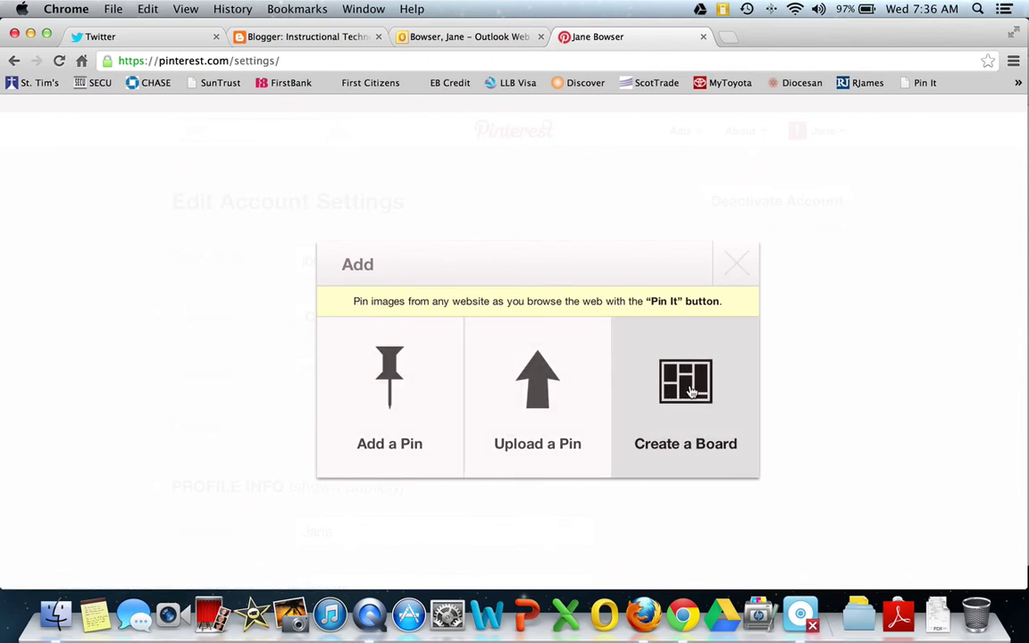
pyautogui.click(691, 391)
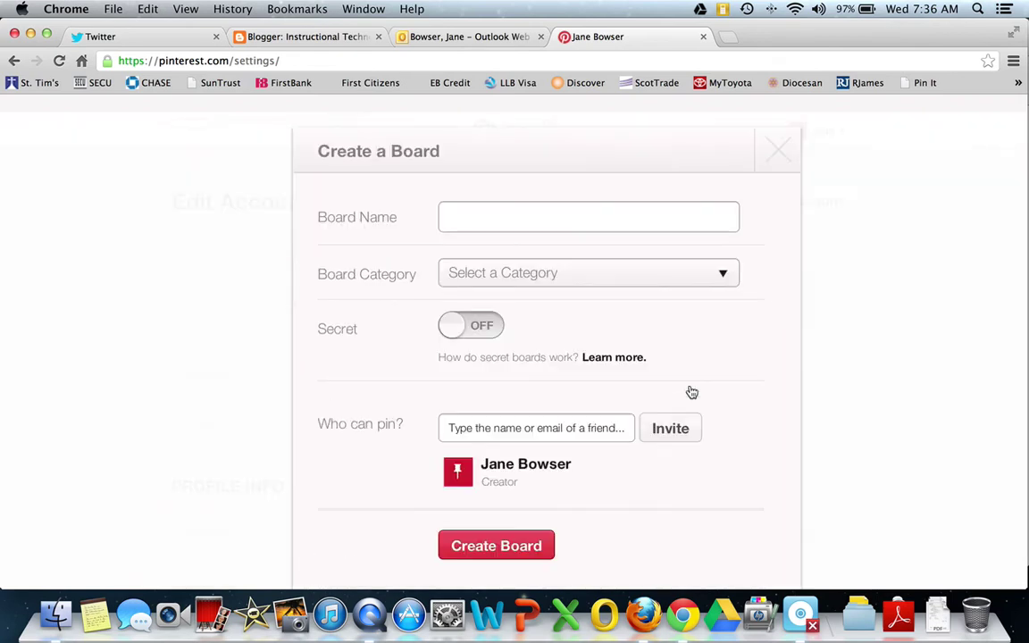
pyautogui.click(462, 216)
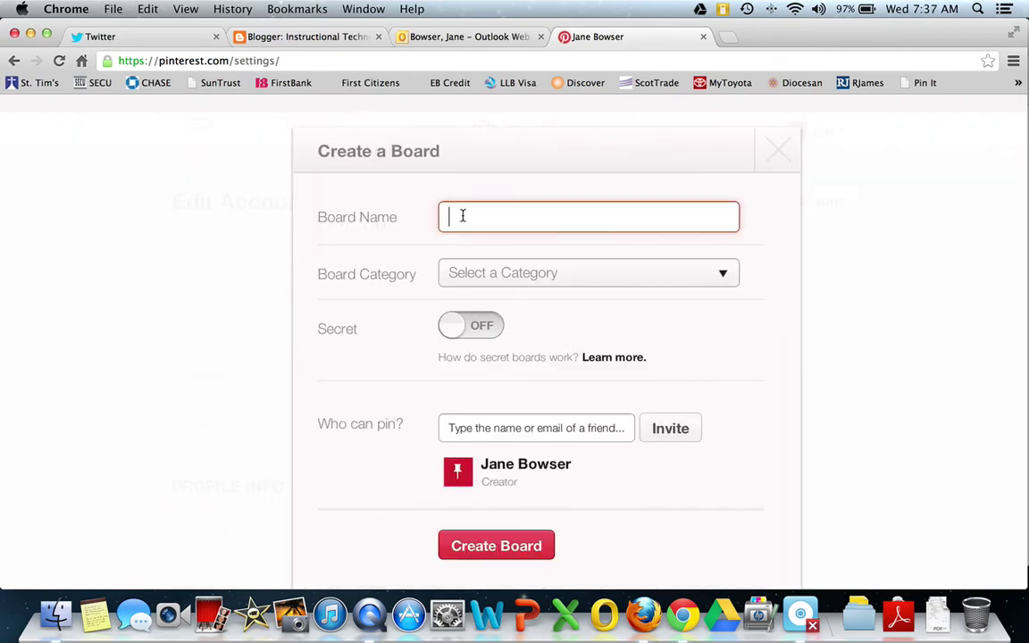
pyautogui.write('M')
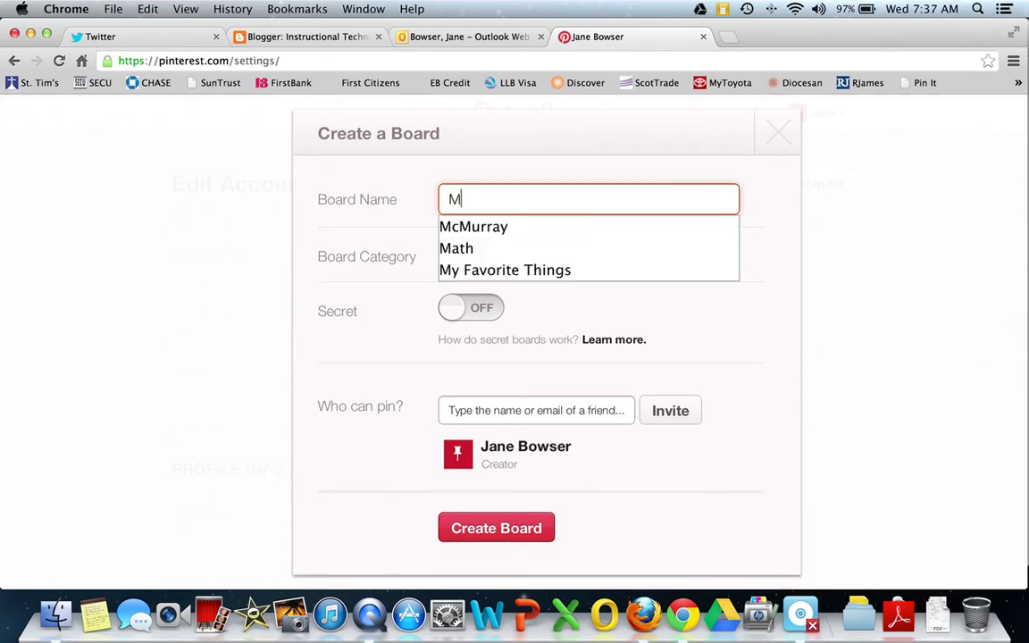
pyautogui.write('ath')
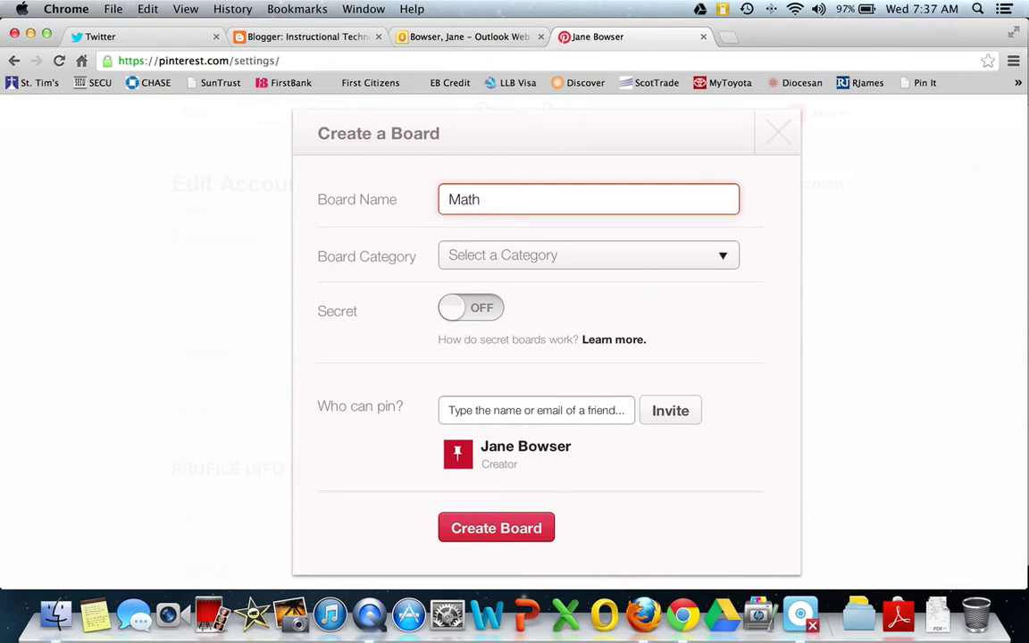
pyautogui.write(' Ideas')
pyautogui.click(527, 259)
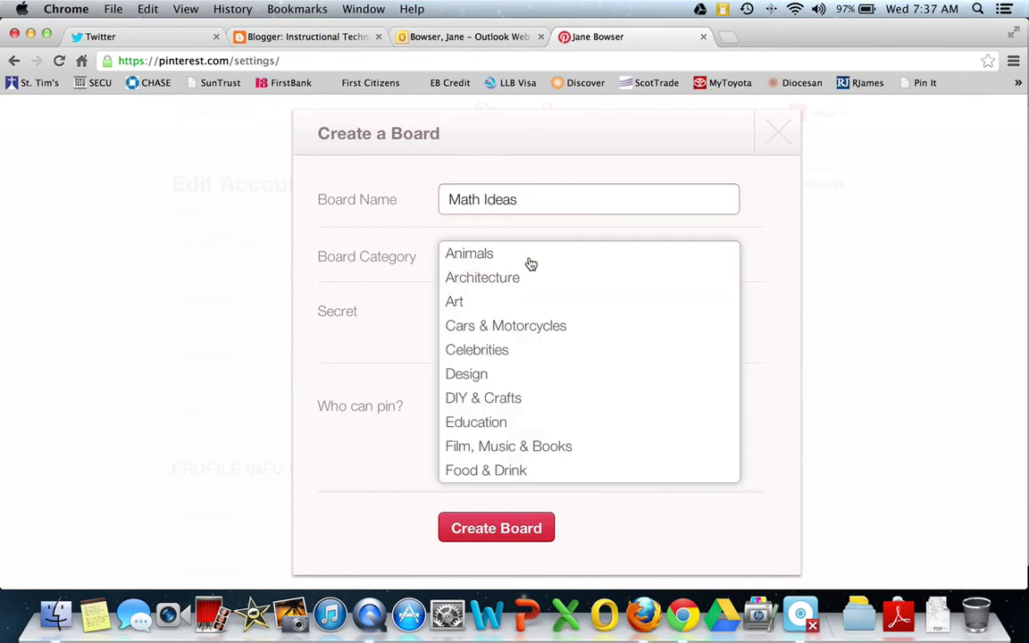
pyautogui.click(486, 422)
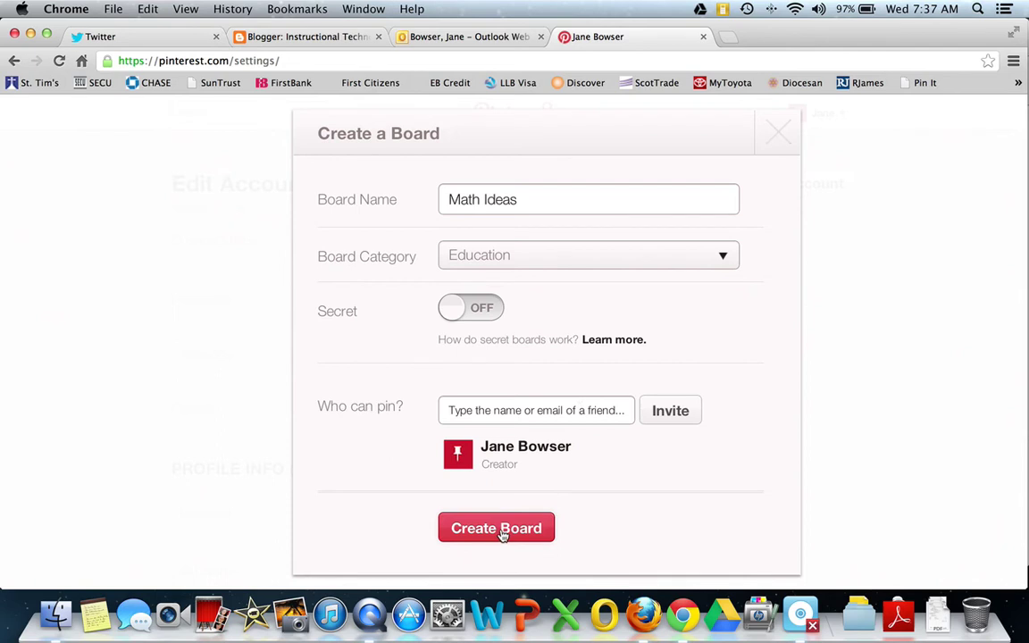
pyautogui.click(502, 535)
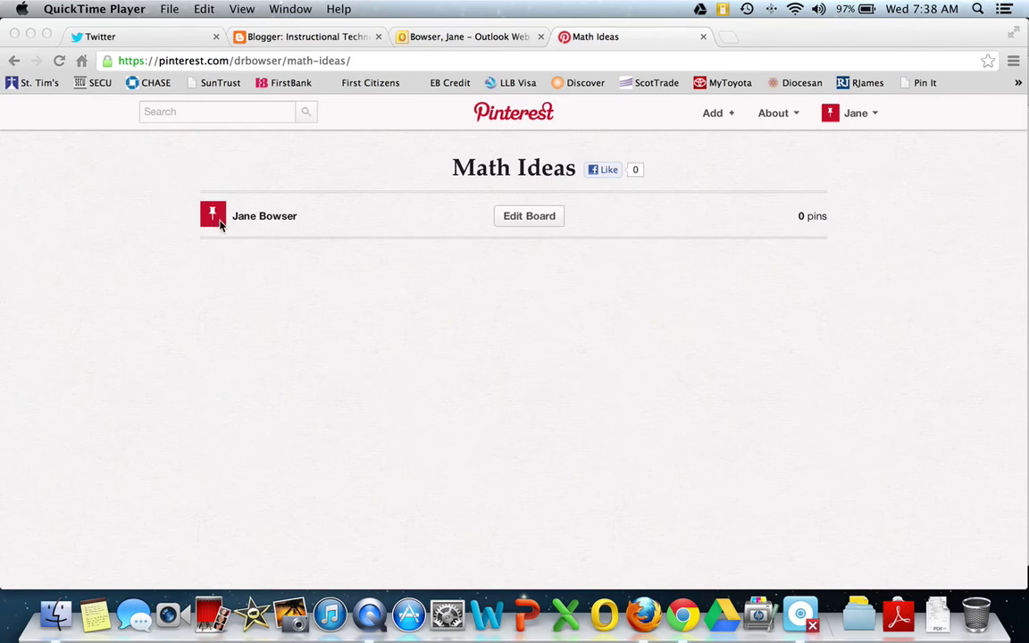
# - Search Pinterest for 'math lessons'
pyautogui.click(186, 112)
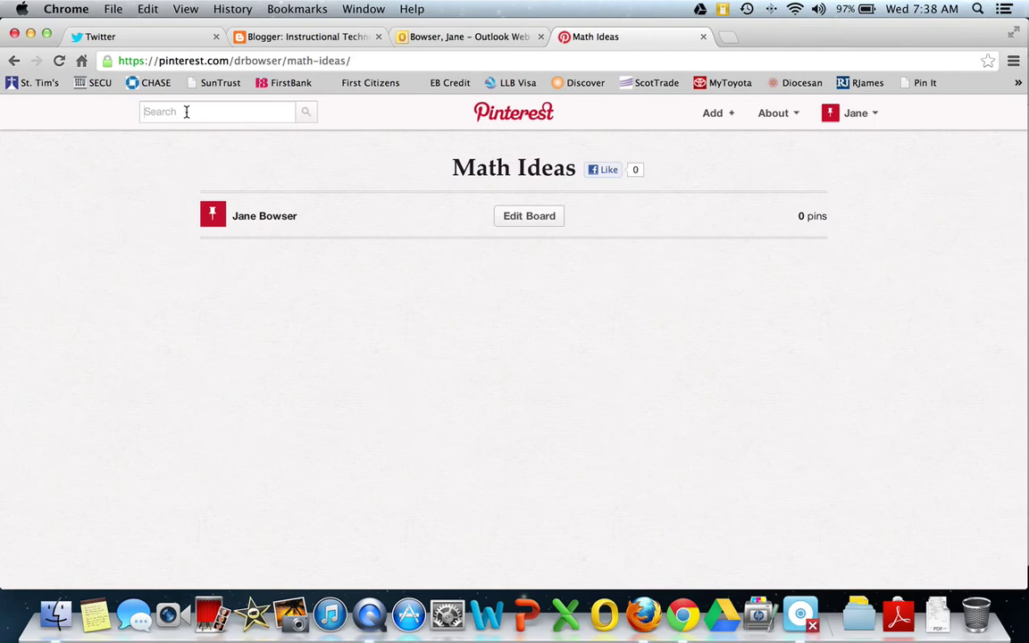
pyautogui.write('mat')
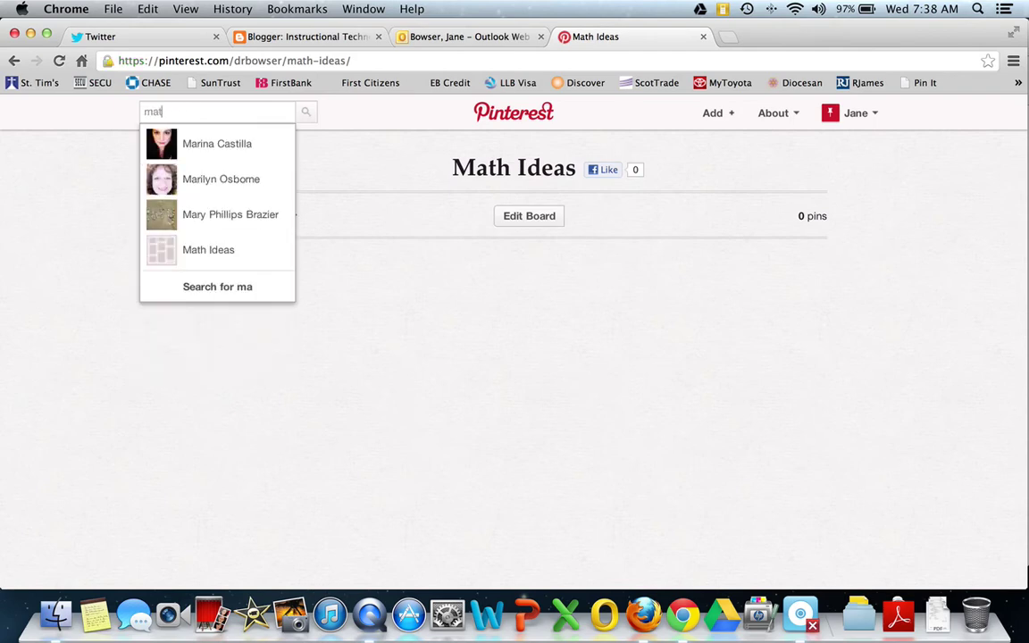
pyautogui.write('h lesson')
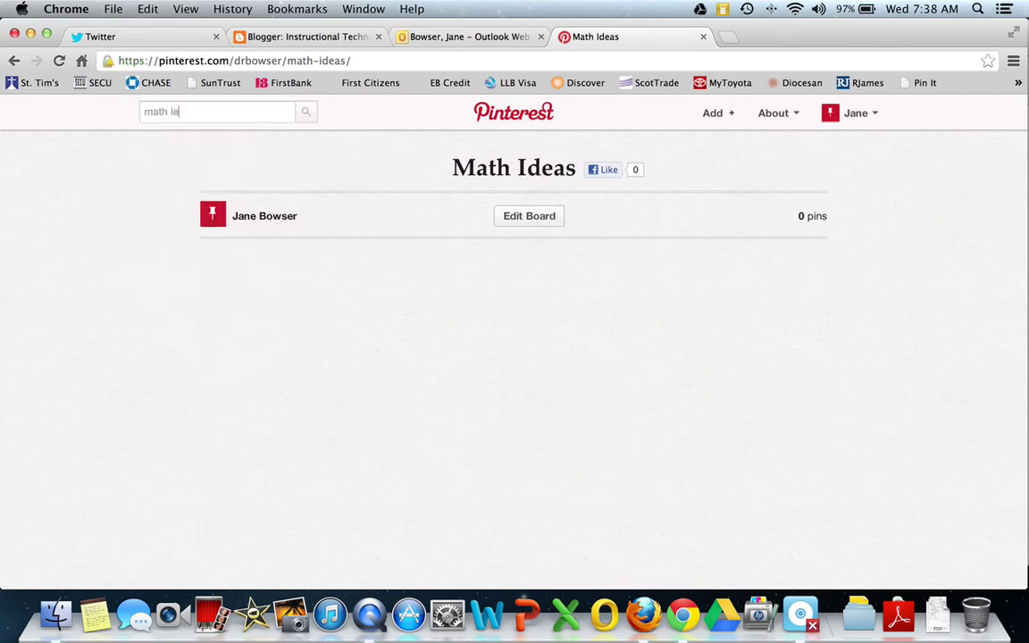
pyautogui.write('s')
pyautogui.press('Return')
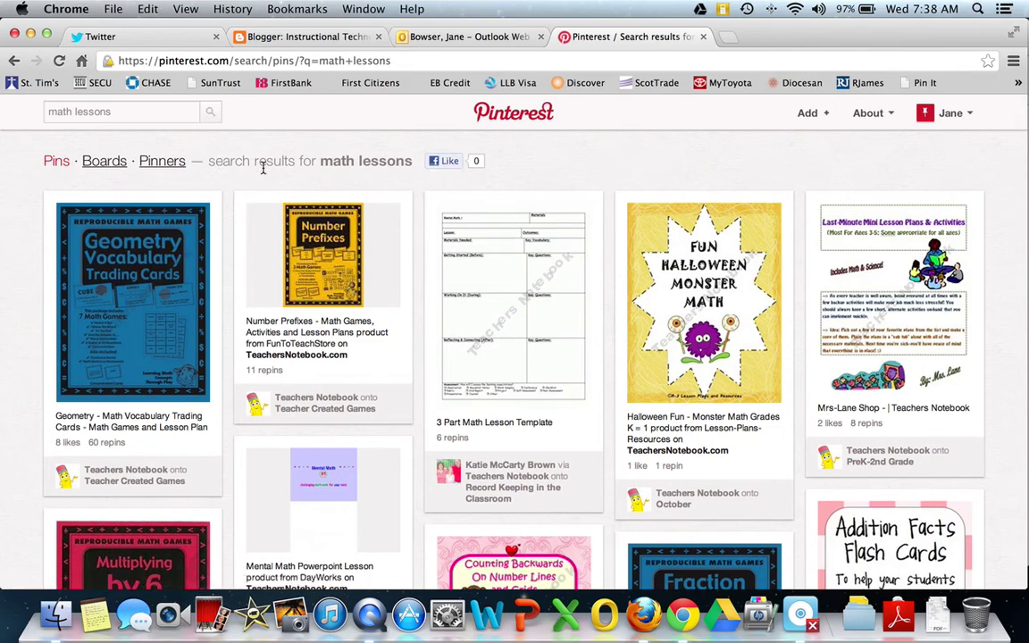
# - Open the 'Multiplying by 6 - Math Games and Lesson Plan' pin from the results
pyautogui.moveTo(599, 247)
pyautogui.scroll(-5, 598, 248)
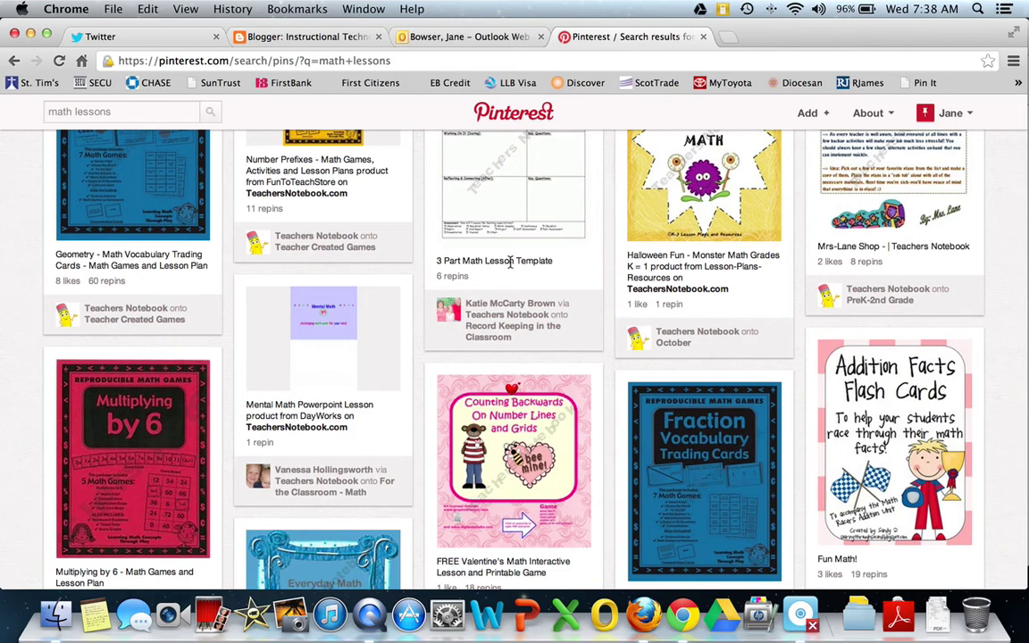
pyautogui.scroll(-5, 510, 262)
pyautogui.scroll(-5, 510, 261)
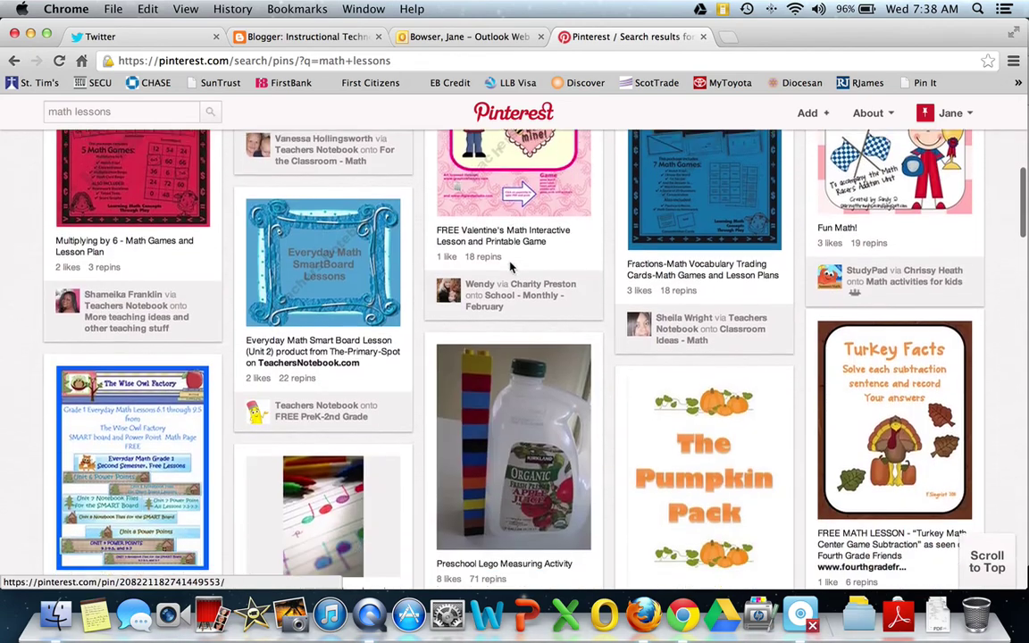
pyautogui.scroll(4, 510, 264)
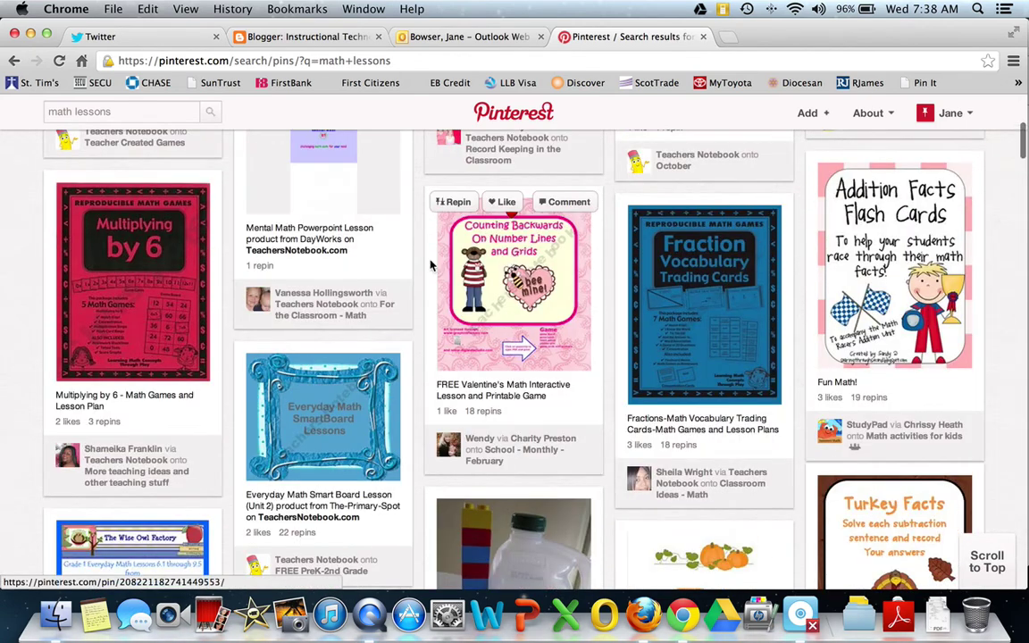
pyautogui.click(145, 296)
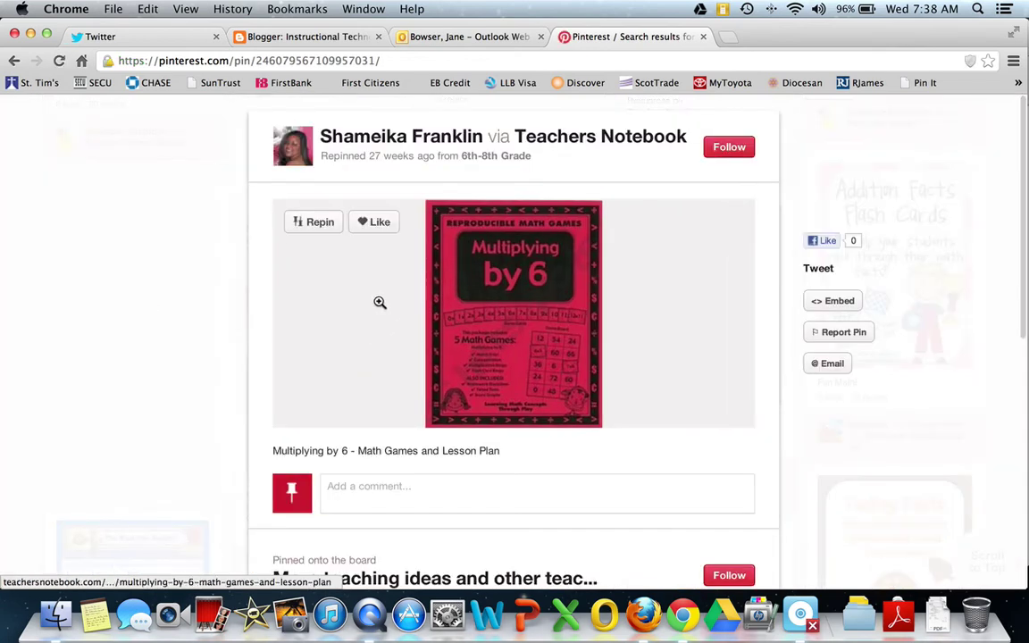
pyautogui.click(531, 314)
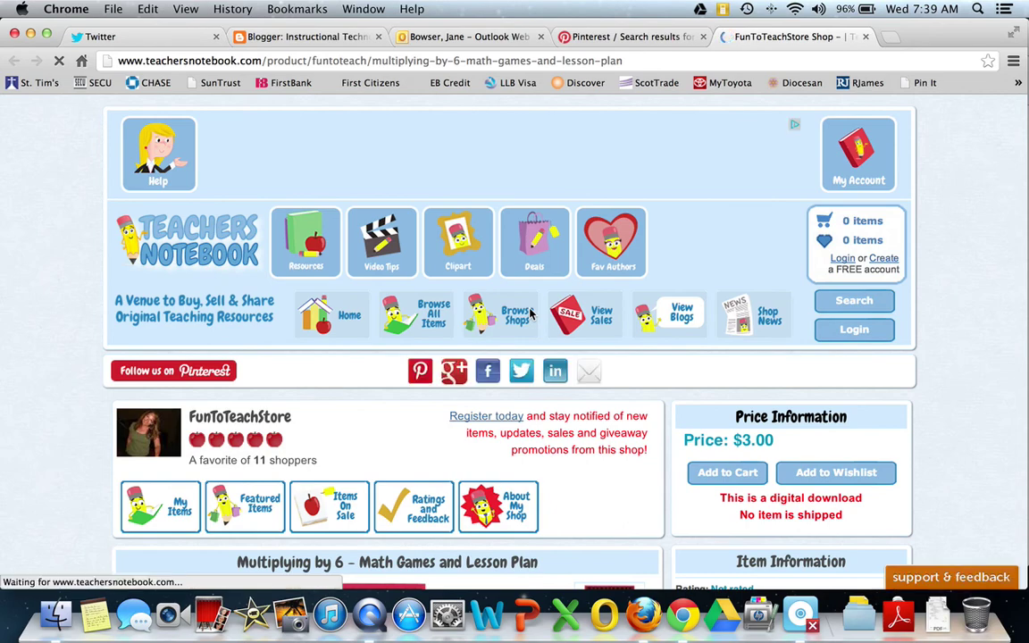
pyautogui.scroll(-3, 540, 412)
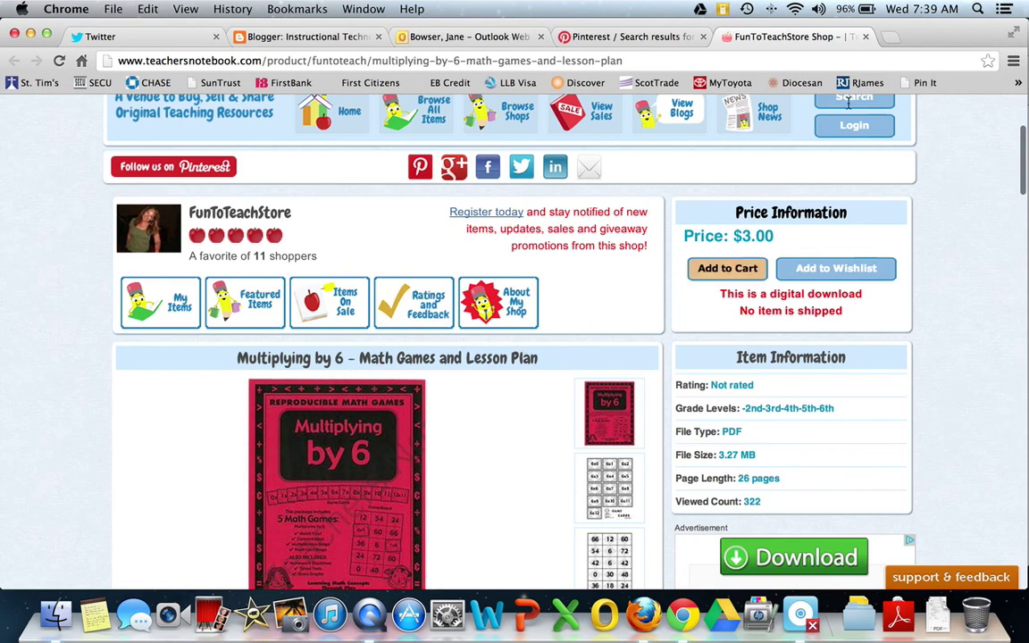
pyautogui.click(865, 37)
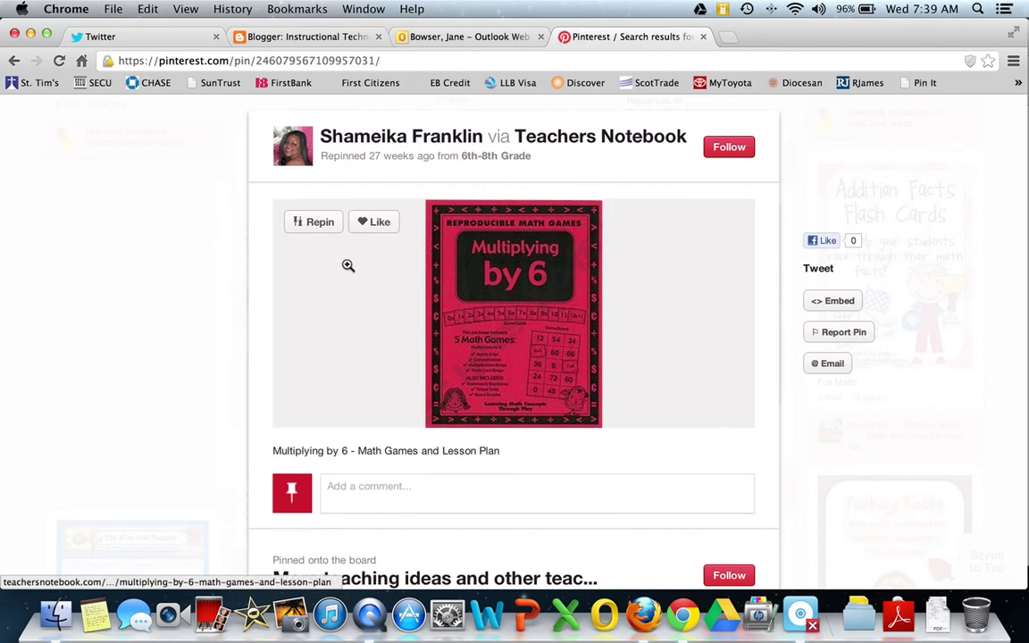
# - Repin the Multiplying by 6 pin to the Math Ideas board and dismiss the confirmation
pyautogui.click(318, 224)
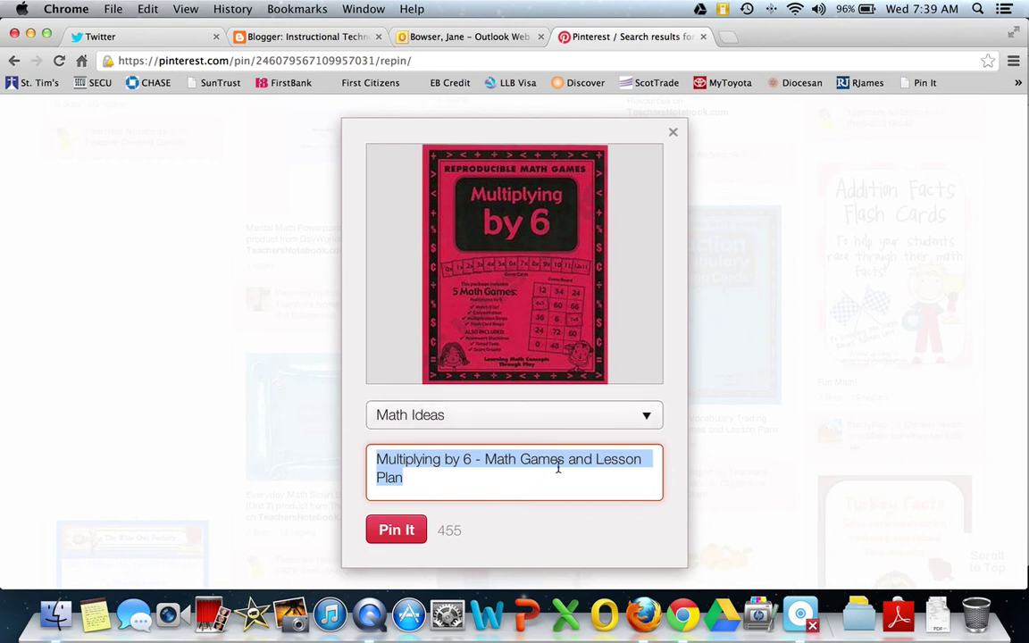
pyautogui.click(396, 531)
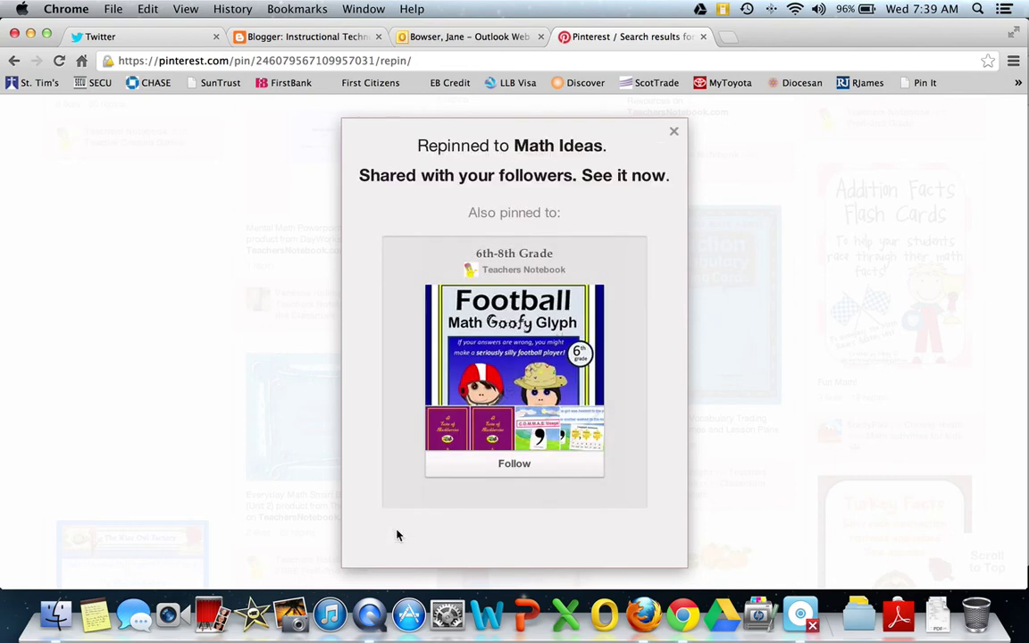
pyautogui.click(675, 132)
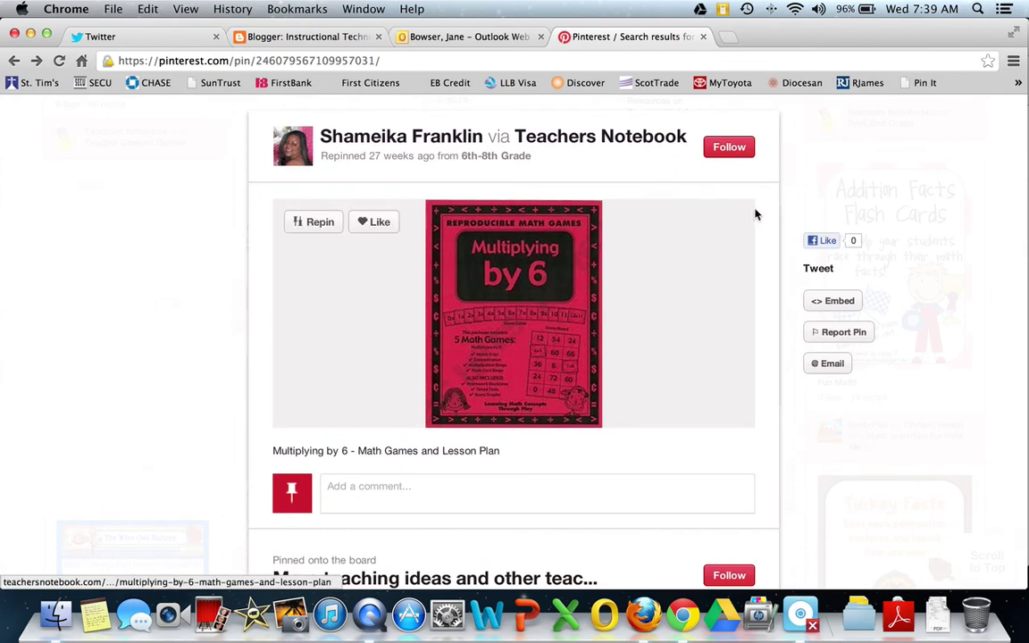
# - Go back to the 'math lessons' search results
pyautogui.click(13, 62)
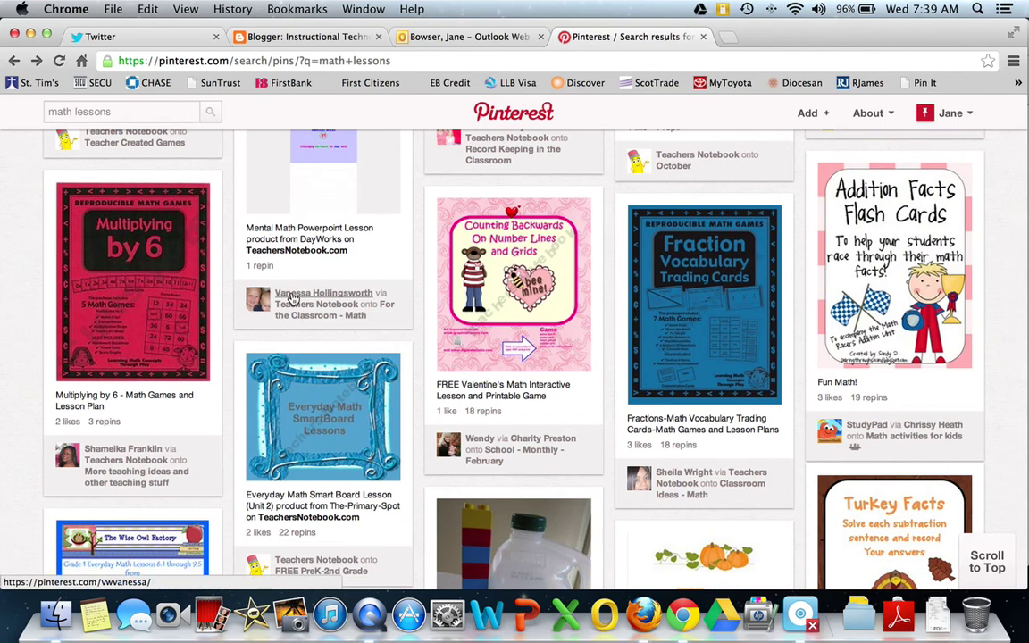
pyautogui.scroll(3, 627, 357)
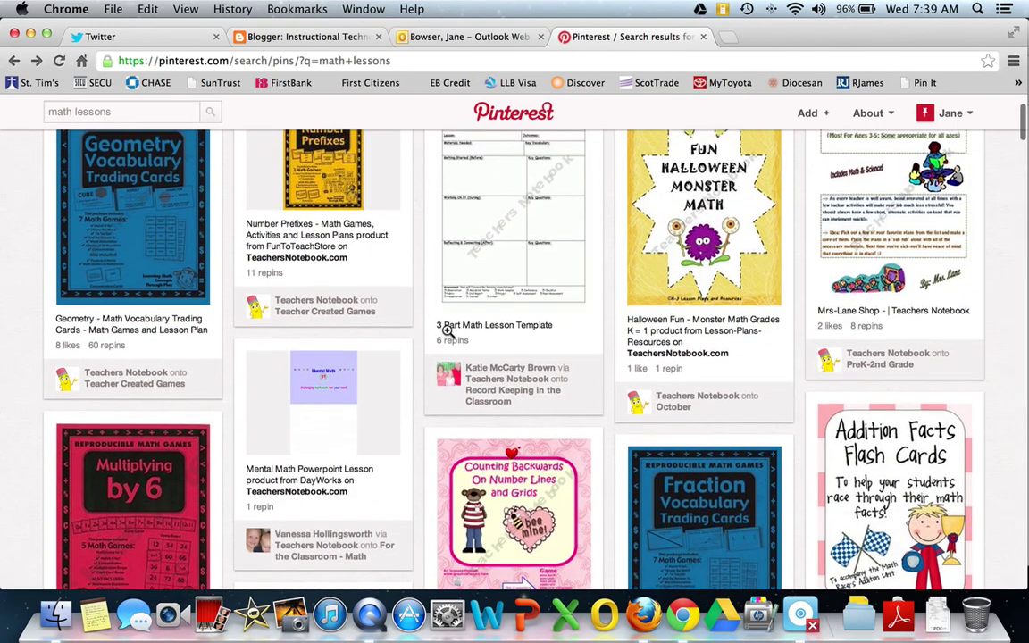
pyautogui.scroll(2, 447, 332)
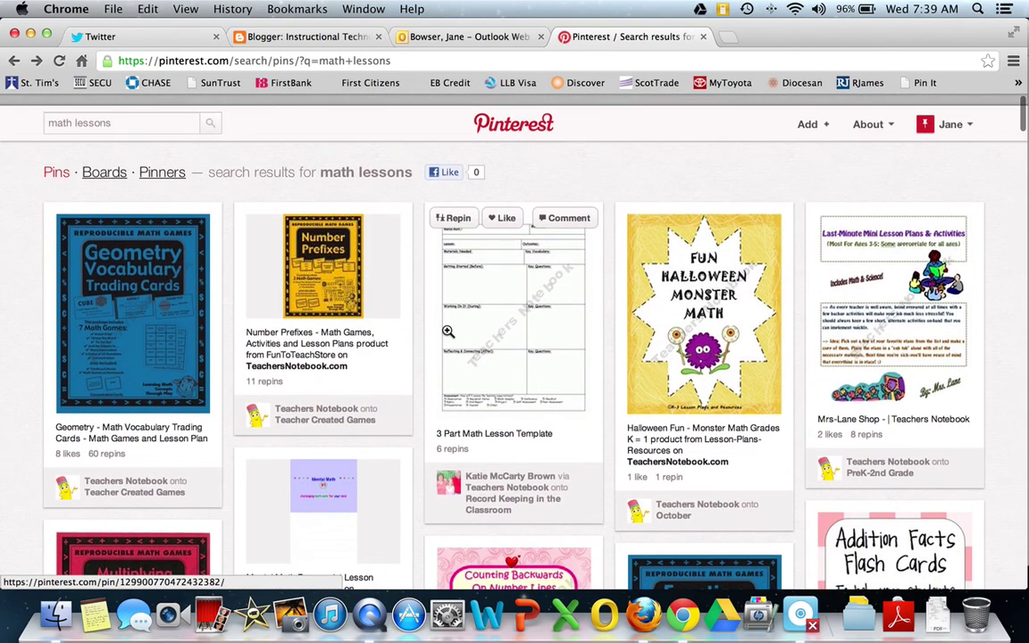
pyautogui.scroll(-1, 447, 339)
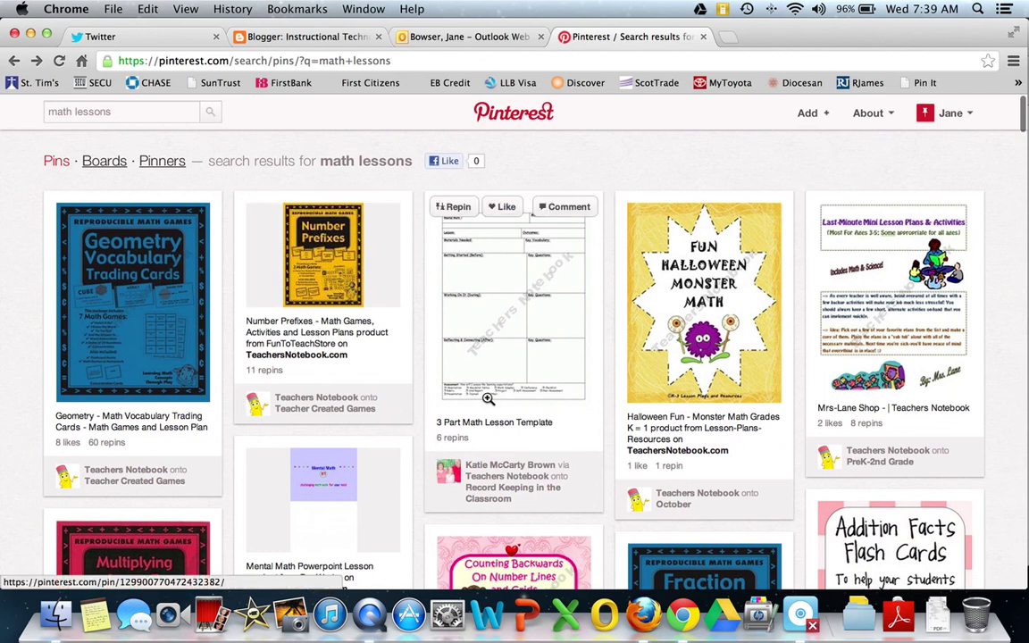
pyautogui.scroll(-1, 447, 393)
# - Open the Math Ideas board from the Boards list to see its Multiplying by 6 pin
pyautogui.moveTo(949, 123)
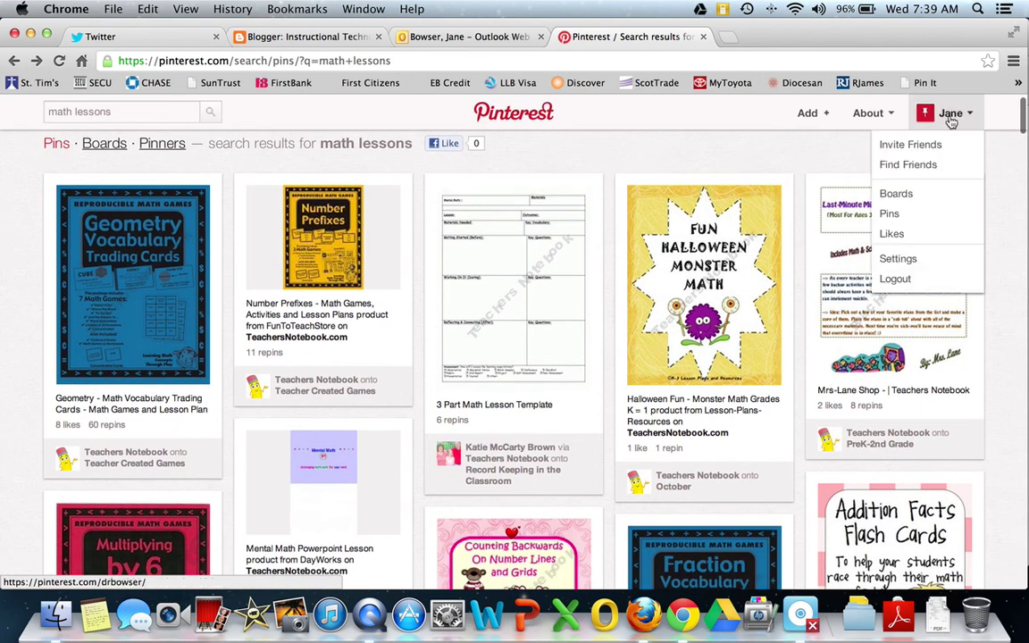
pyautogui.click(902, 195)
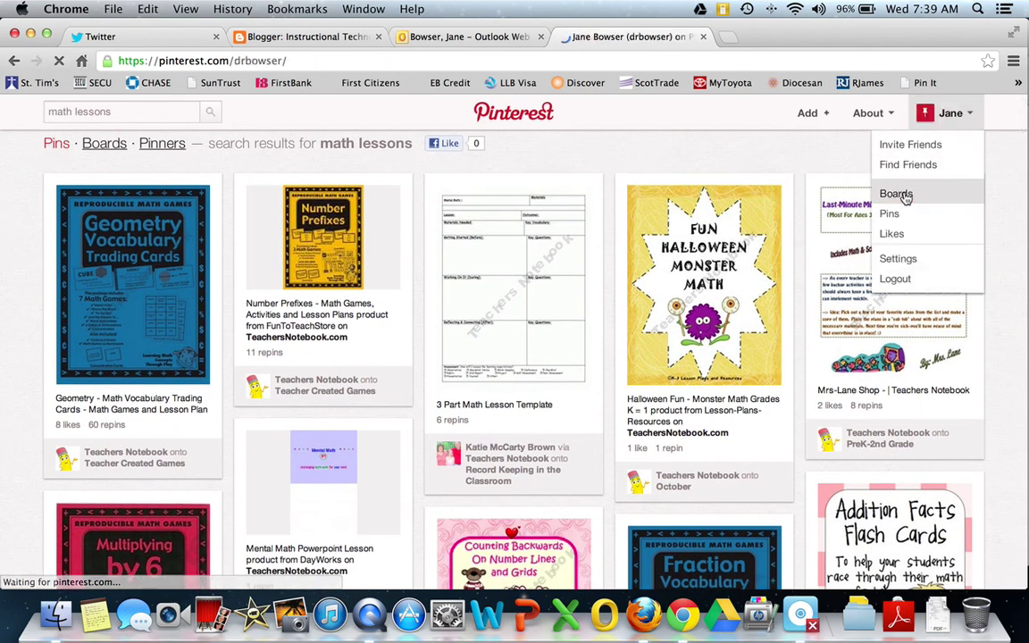
pyautogui.scroll(-5, 370, 393)
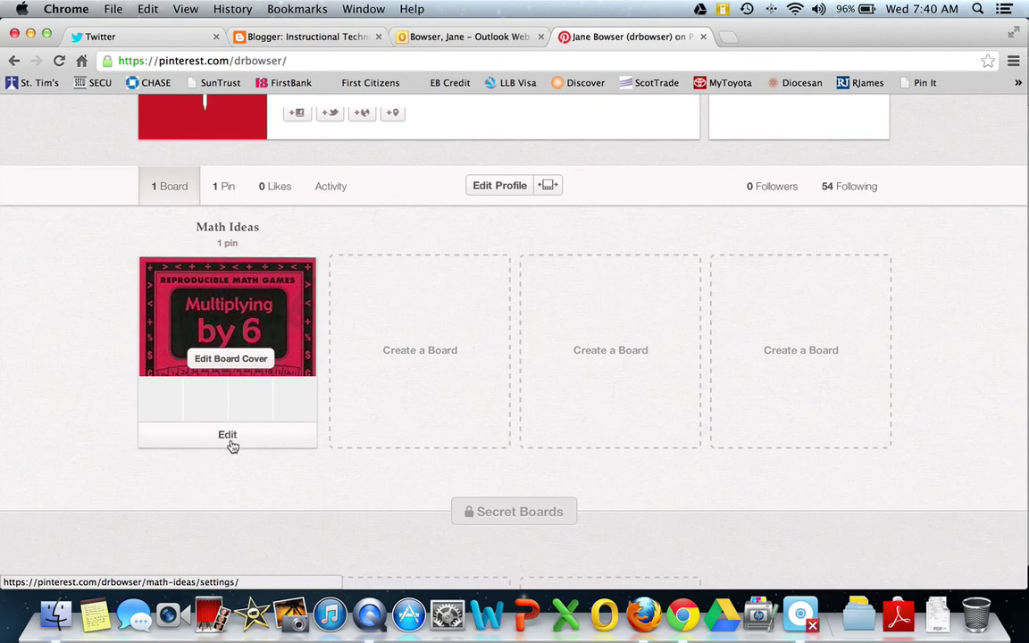
pyautogui.click(238, 317)
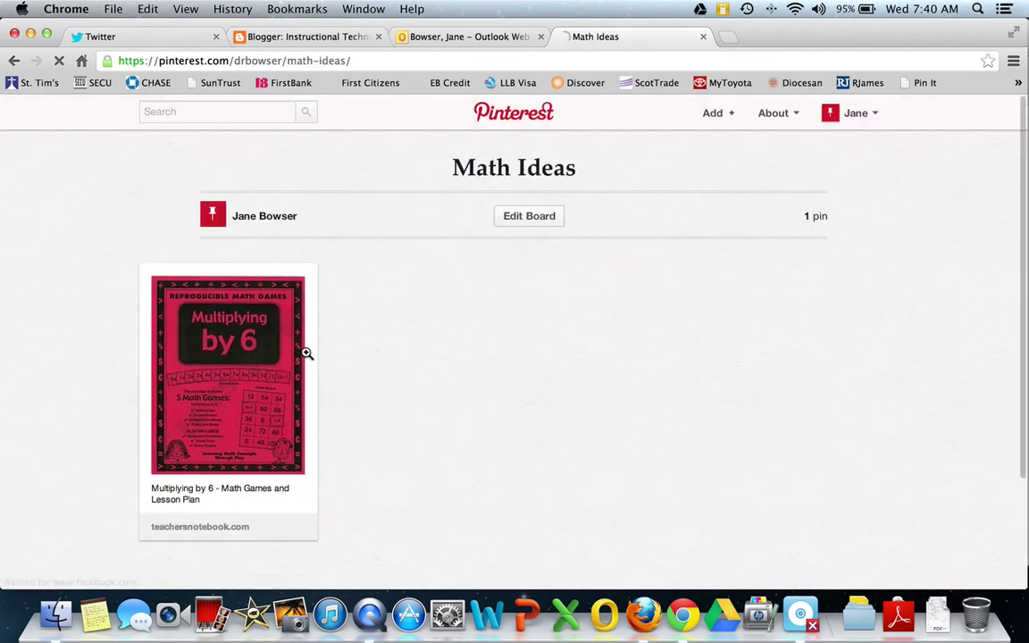
pyautogui.scroll(-2, 274, 355)
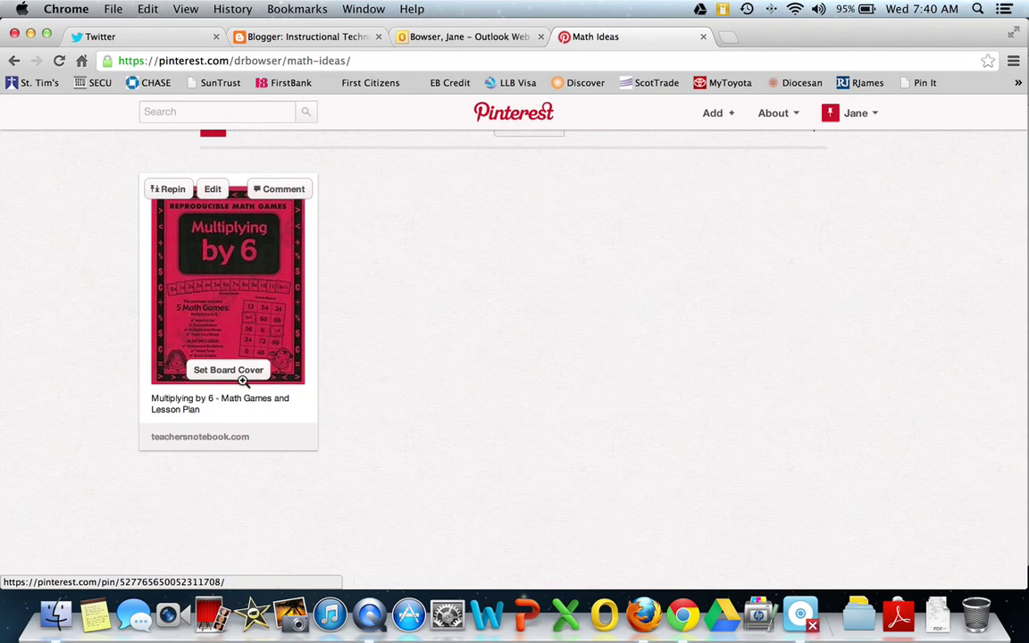
# - From the pin's edit page, permanently delete the 'Multiplying by 6' pin from Math Ideas
pyautogui.click(213, 190)
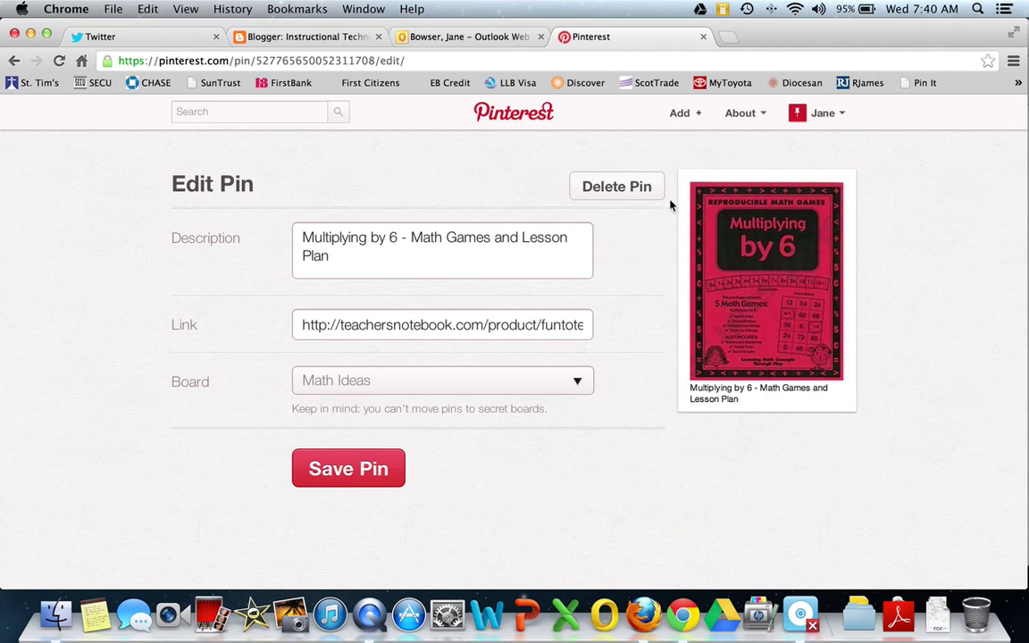
pyautogui.click(618, 191)
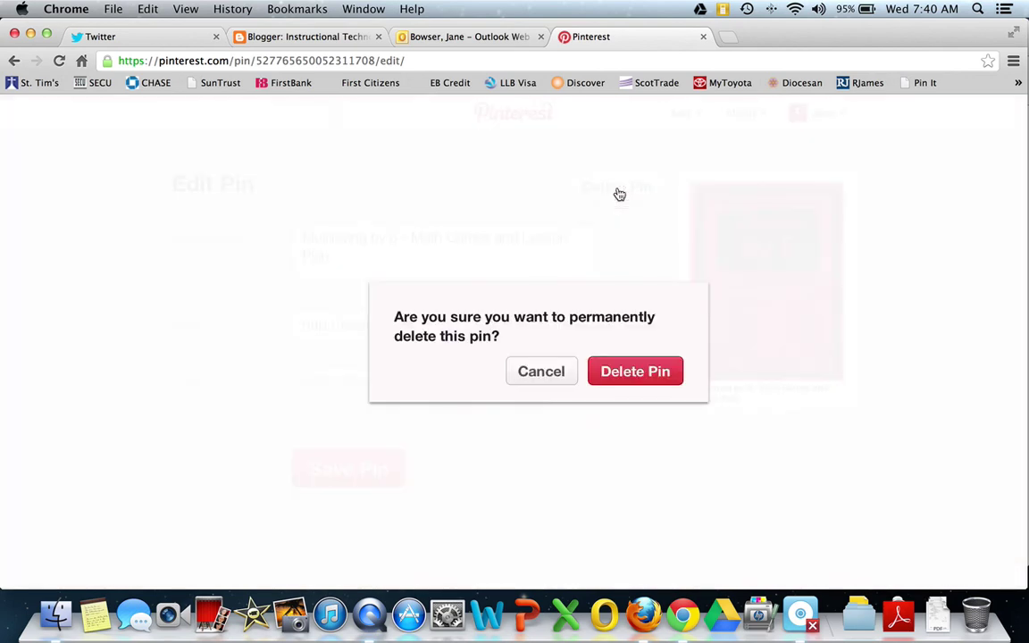
pyautogui.click(647, 382)
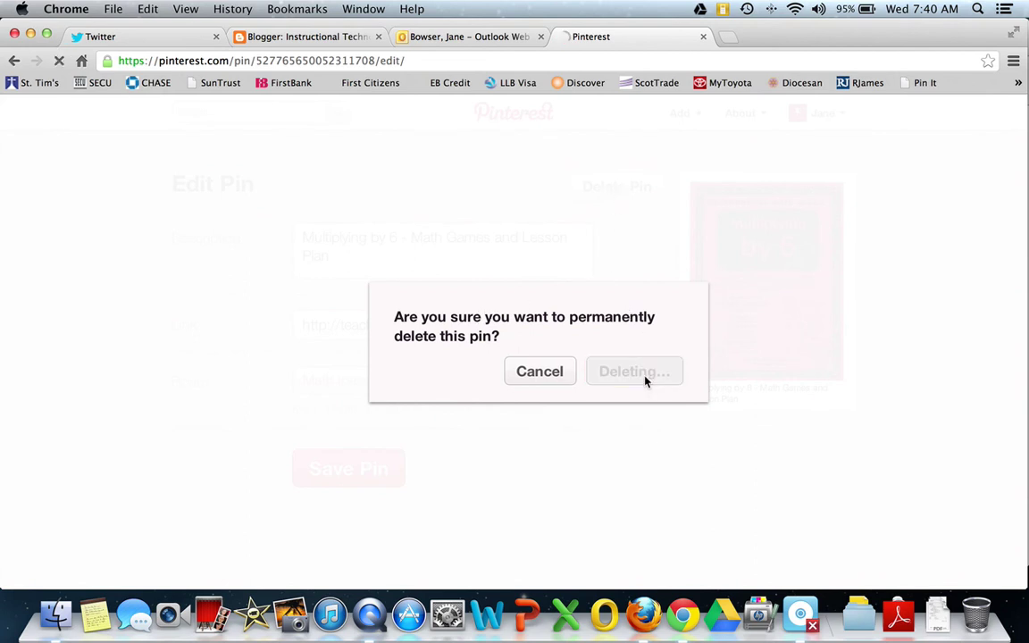